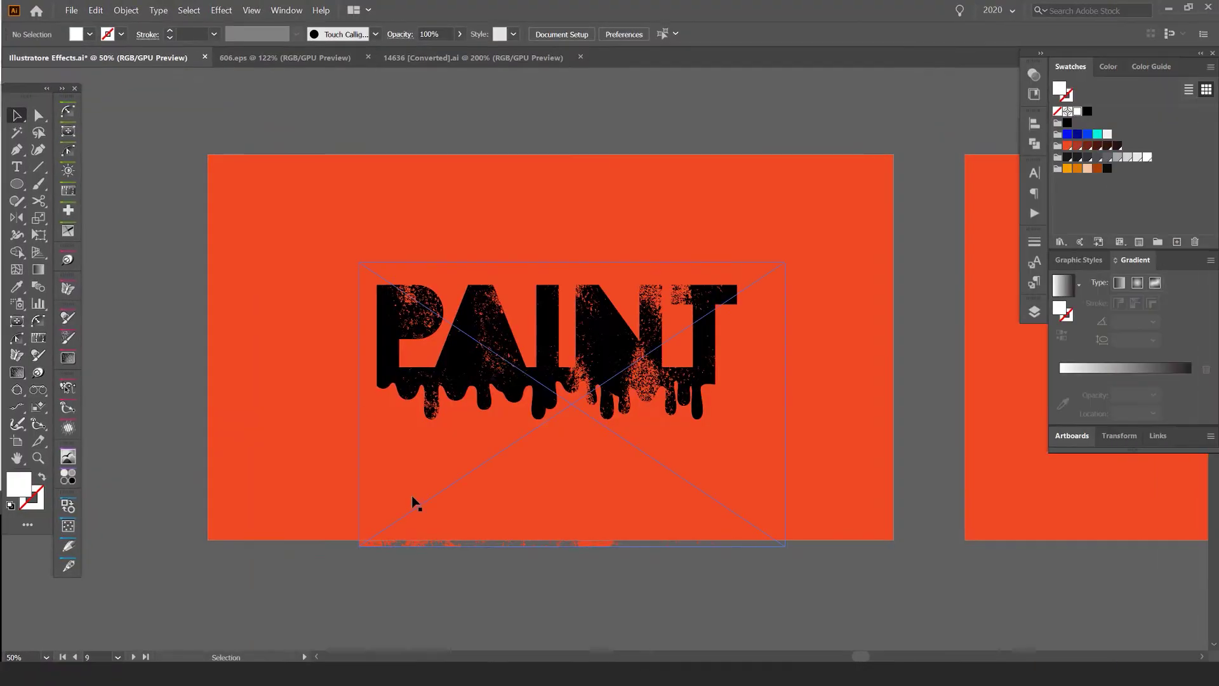
Step: Lock the linked texture image that covers the finished PAINT artwork
key("ctrl+equal")
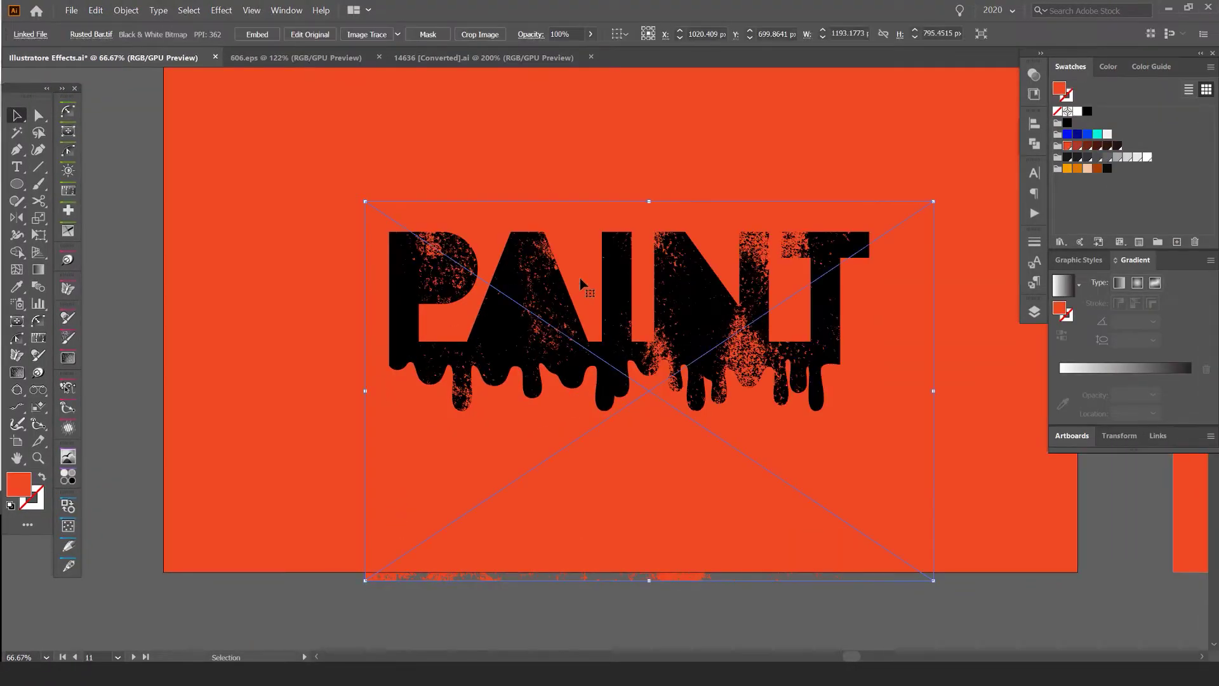
left_click_drag(631, 274, 717, 220)
key("ctrl+z")
key("ctrl+2")
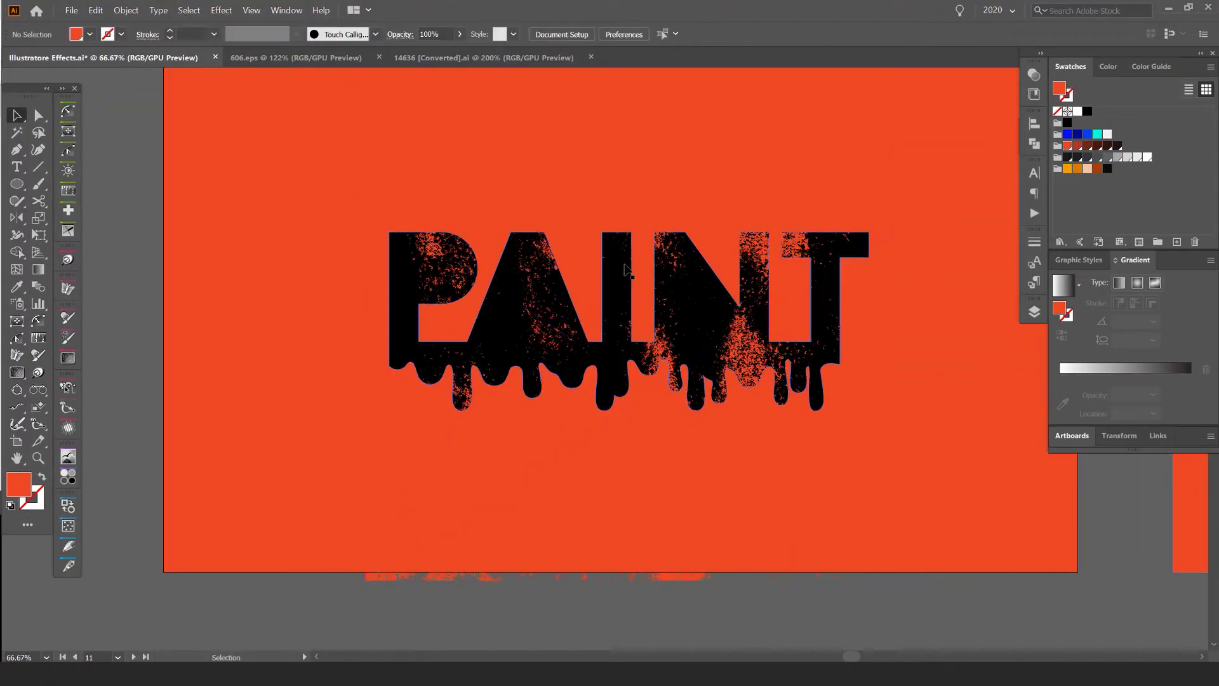
Step: Examine the dripping lower edge and the grunge texture of the finished PAINT lettering up close
left_click(625, 268)
scroll(694, 247, "up", 2)
left_click_drag(737, 332, 721, 246)
scroll(620, 424, "down", 2)
left_click_drag(402, 421, 493, 393)
scroll(493, 393, "up", 3)
left_click_drag(661, 325, 611, 311)
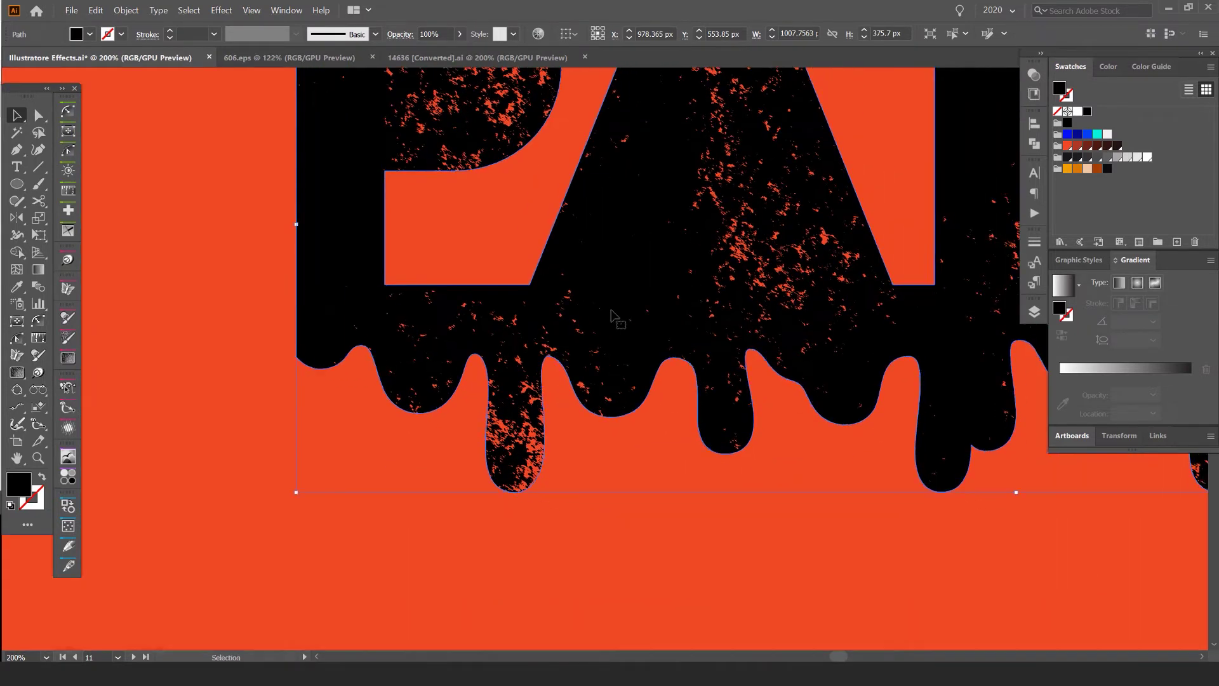
left_click_drag(617, 351, 274, 355)
scroll(563, 356, "down", 3)
scroll(735, 185, "down", 2)
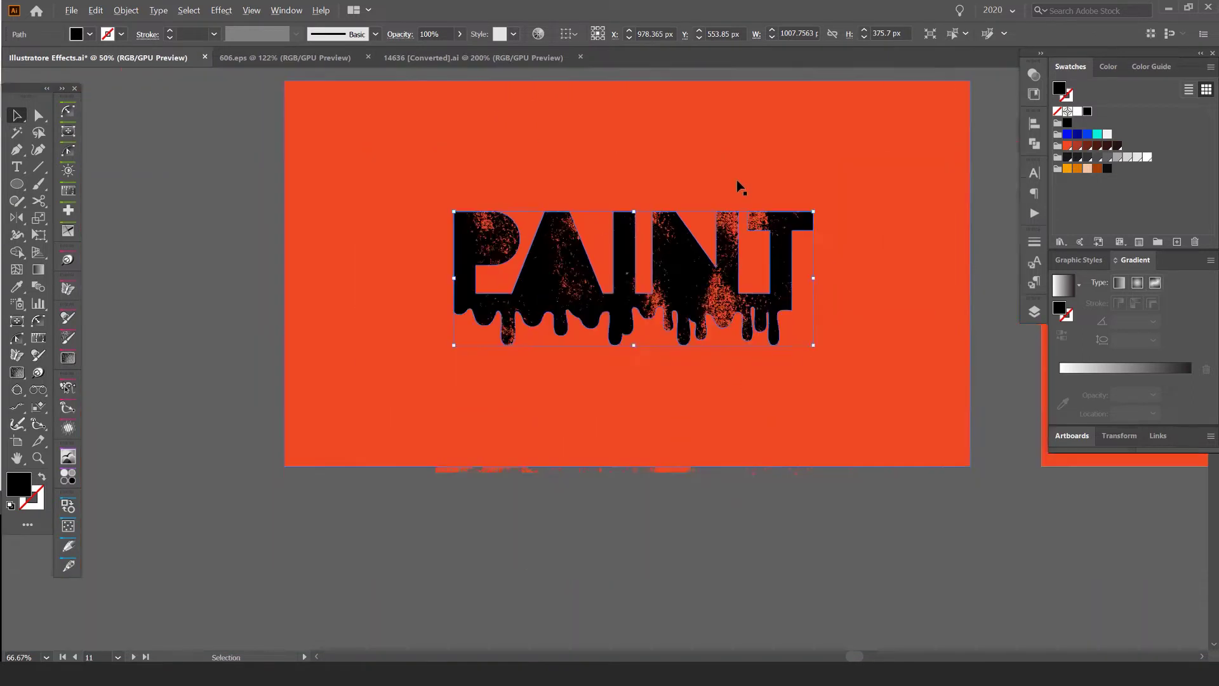
scroll(754, 226, "up", 2)
left_click(843, 229)
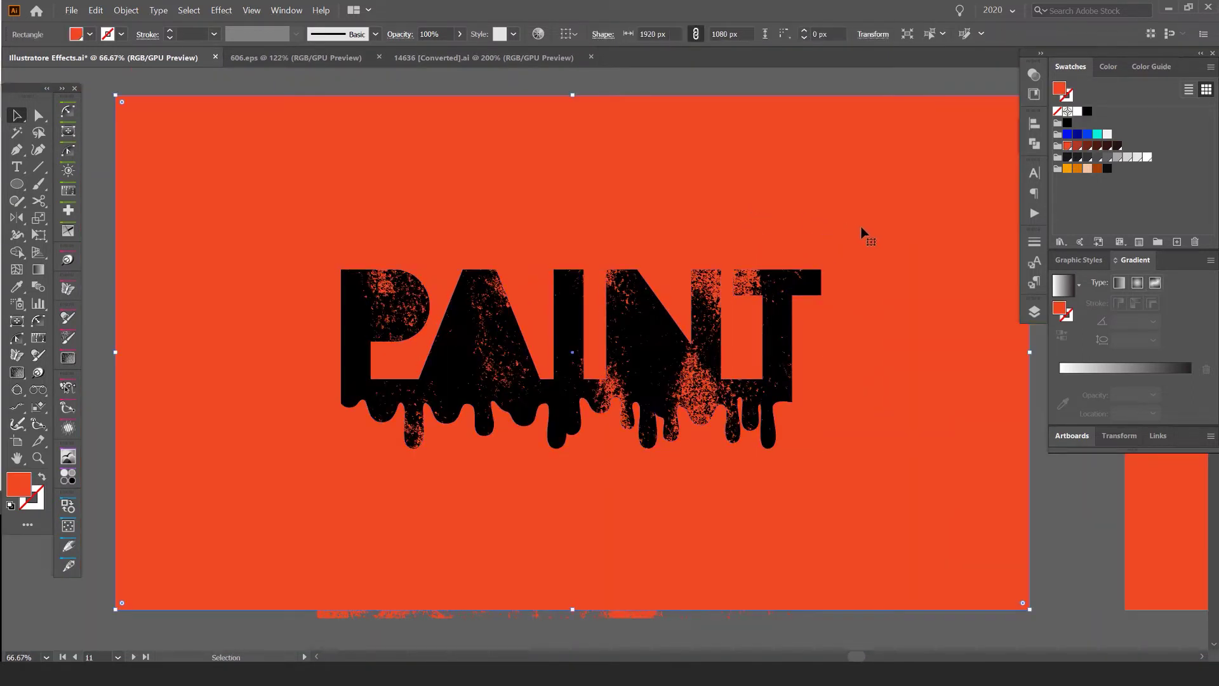
key("ctrl+a")
left_click(880, 88)
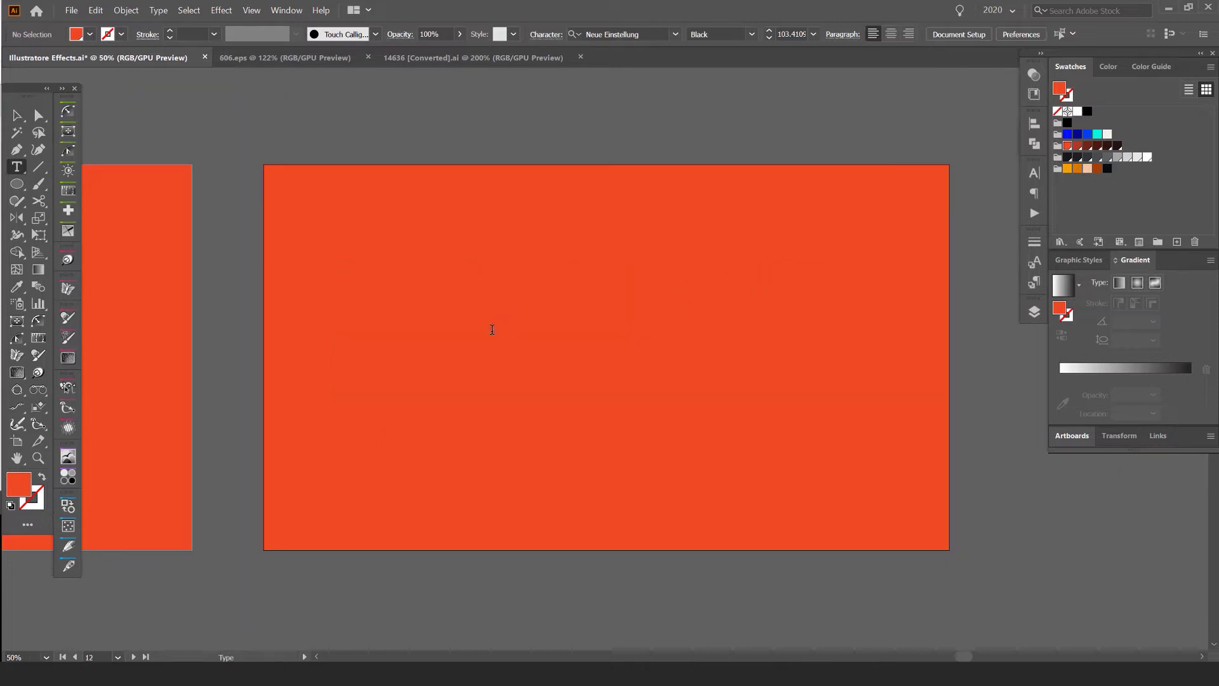
Step: Add the text PAINT in black on the empty orange artboard, enlarge it to about 282 pt and position it near the centre
left_click(499, 336)
type("PAINRT")
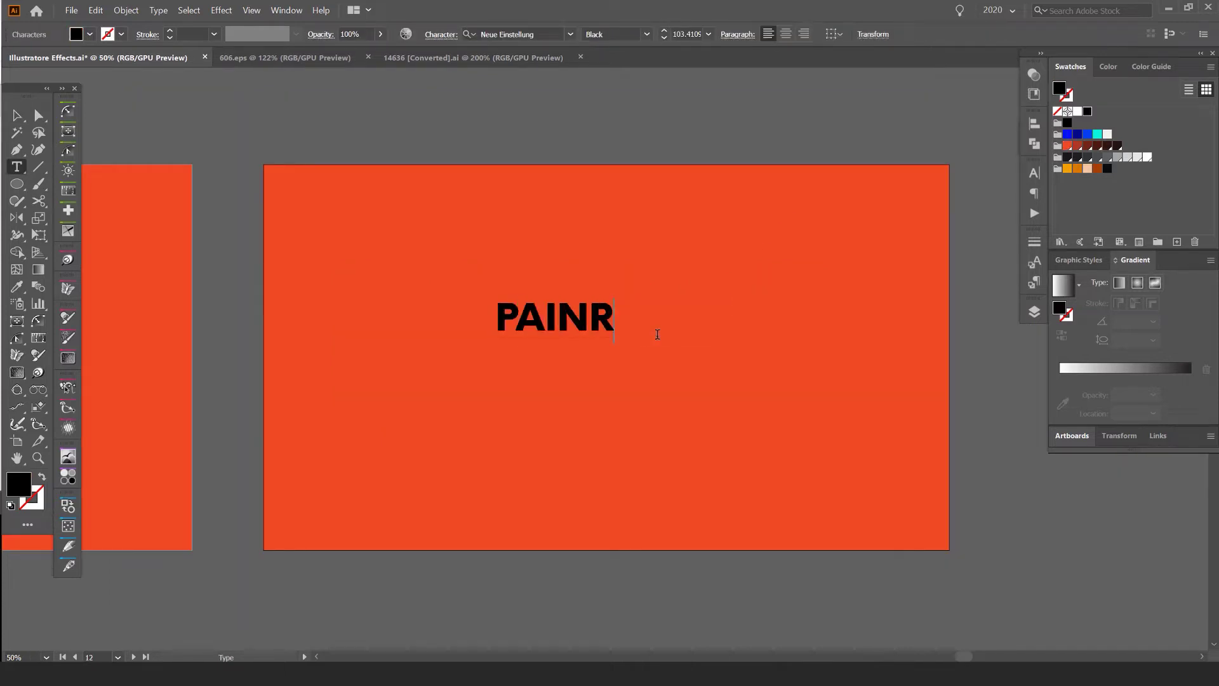
key("Escape")
scroll(654, 334, "up", 1)
mouse_move(613, 355)
left_mouse_down()
mouse_move(824, 360)
mouse_move(812, 360)
left_mouse_up()
left_click_drag(712, 373, 699, 393)
Step: Filter the fonts to the sans serif classification and set the PAINT text in Azo Sans Uber Regular
left_click(570, 33)
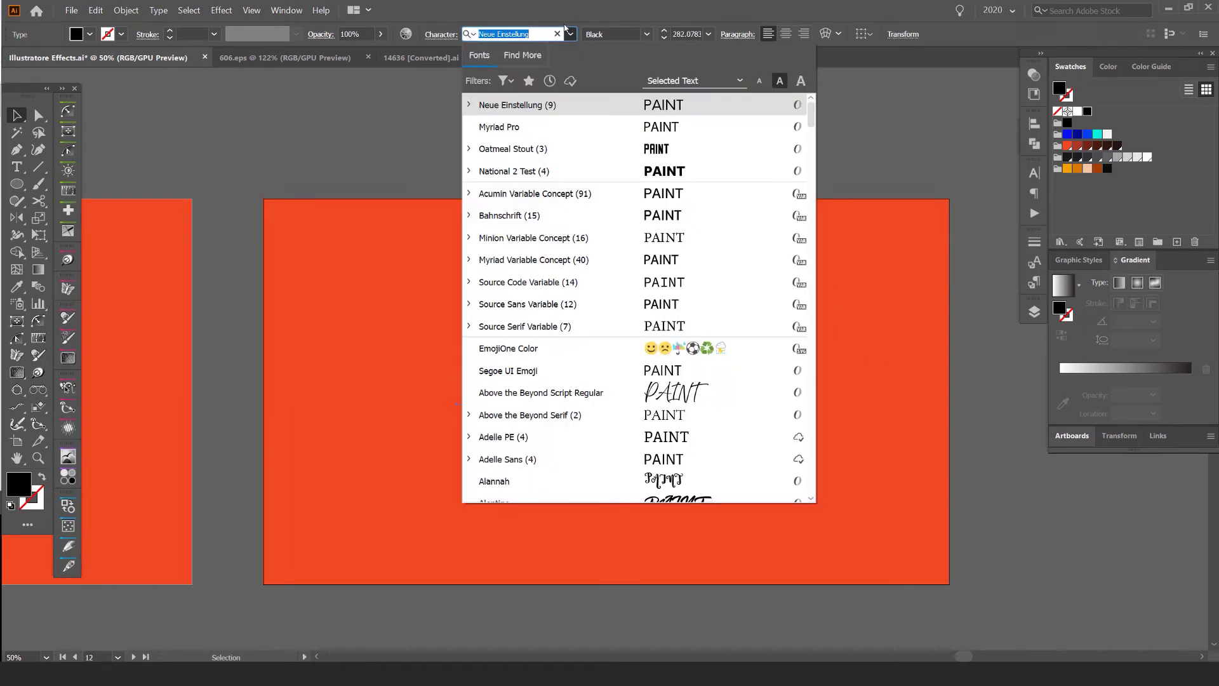
left_click(506, 81)
left_click(366, 156)
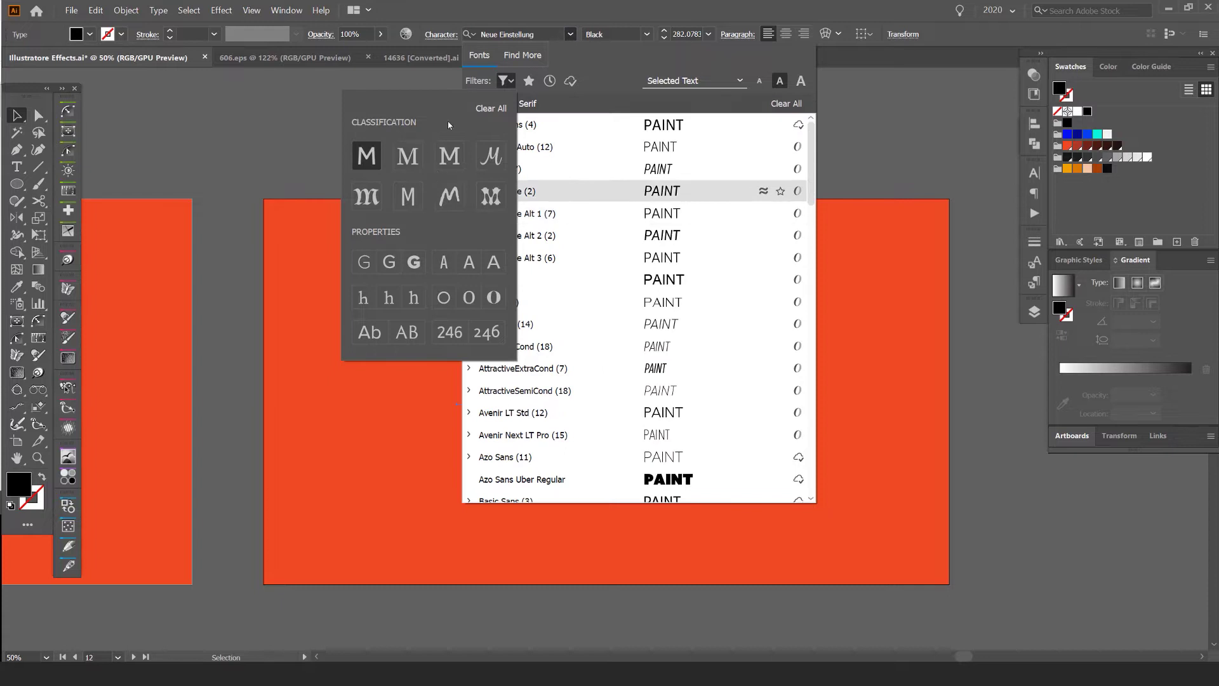
left_click(667, 483)
left_click(660, 480)
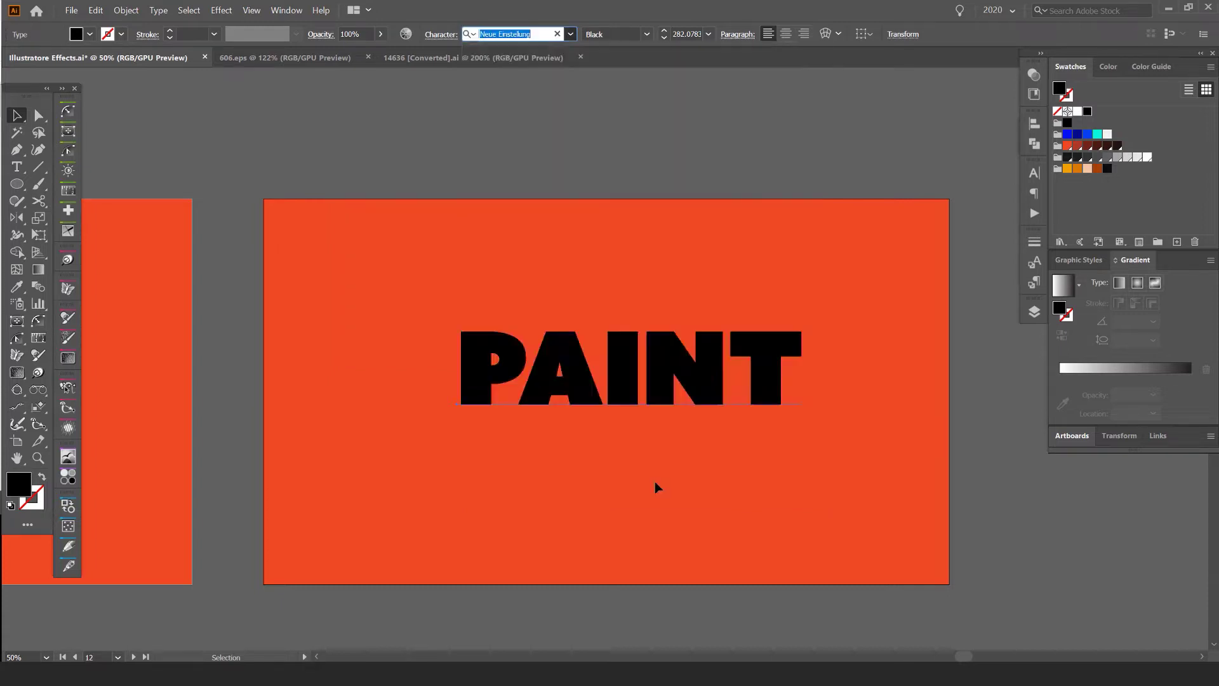
Step: Tighten the letter spacing of the PAINT text, nudge it slightly down and deselect it
key("alt+Left")
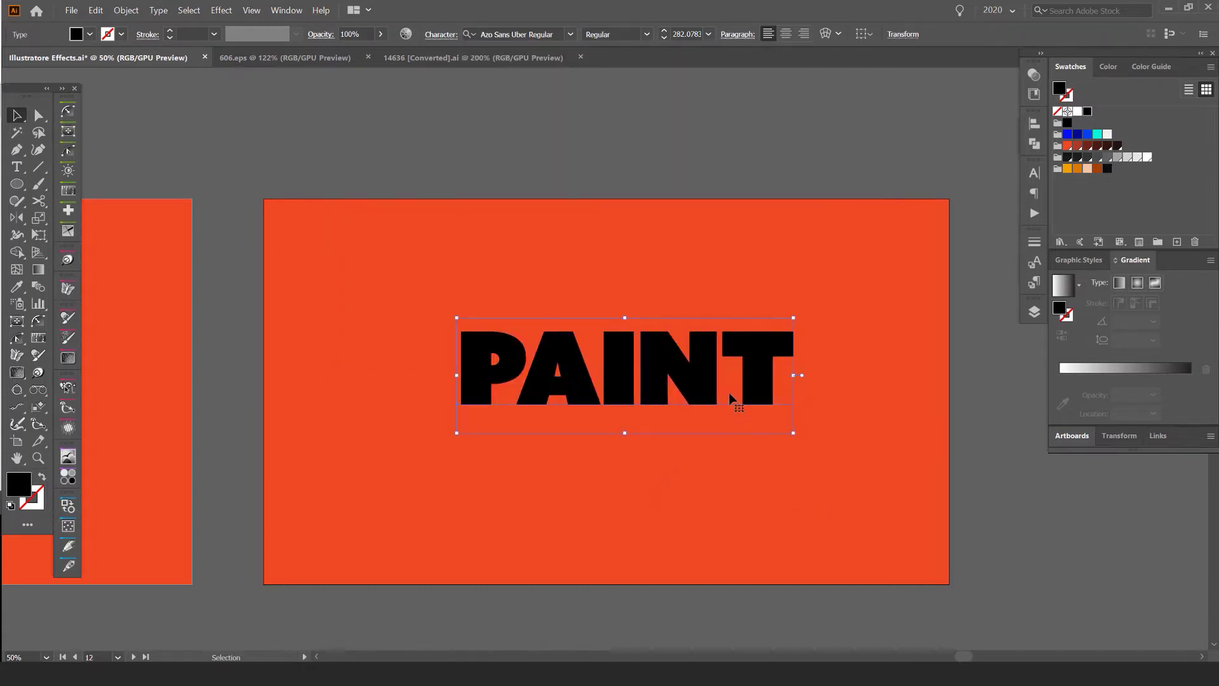
key("shift+Down")
key("shift+Down")
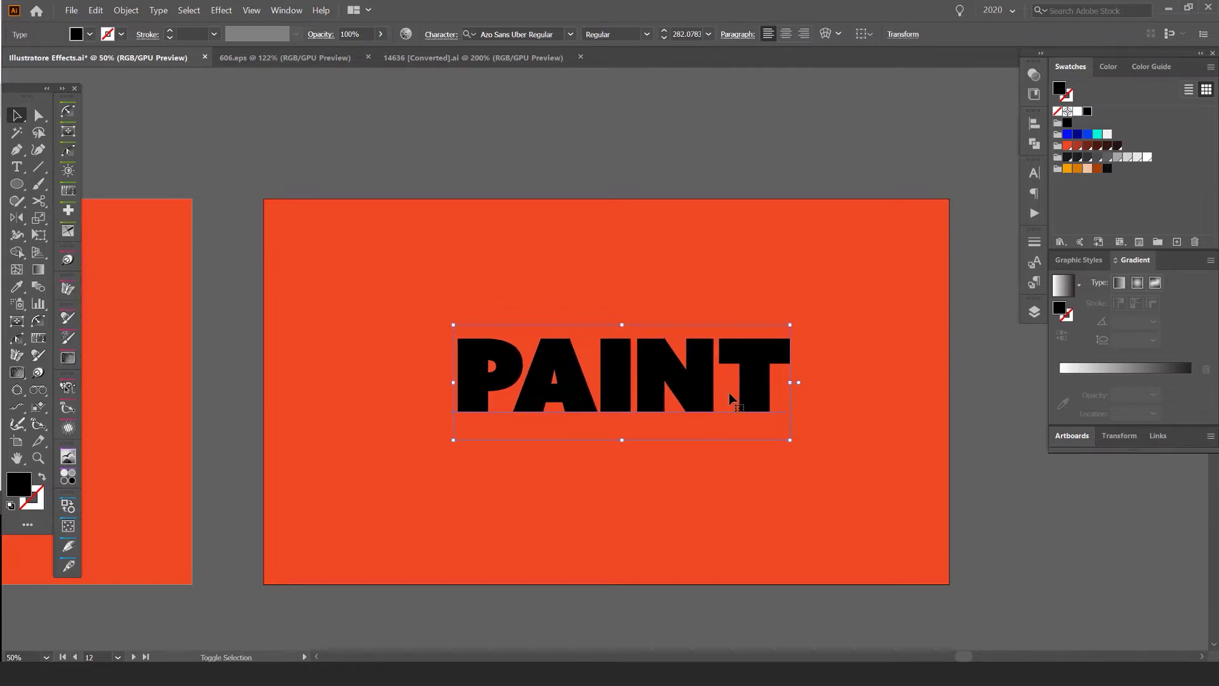
left_click(402, 184)
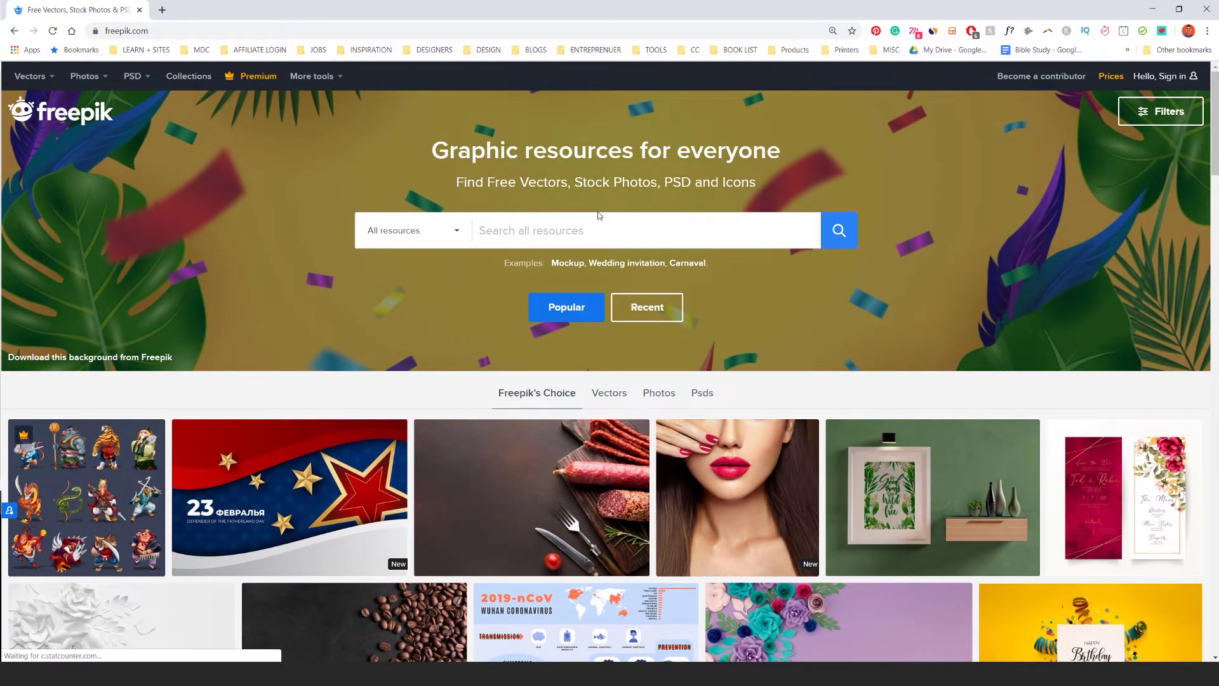
Step: Search Freepik in the browser for PAINT and look through the first page of resources
type("PAINT")
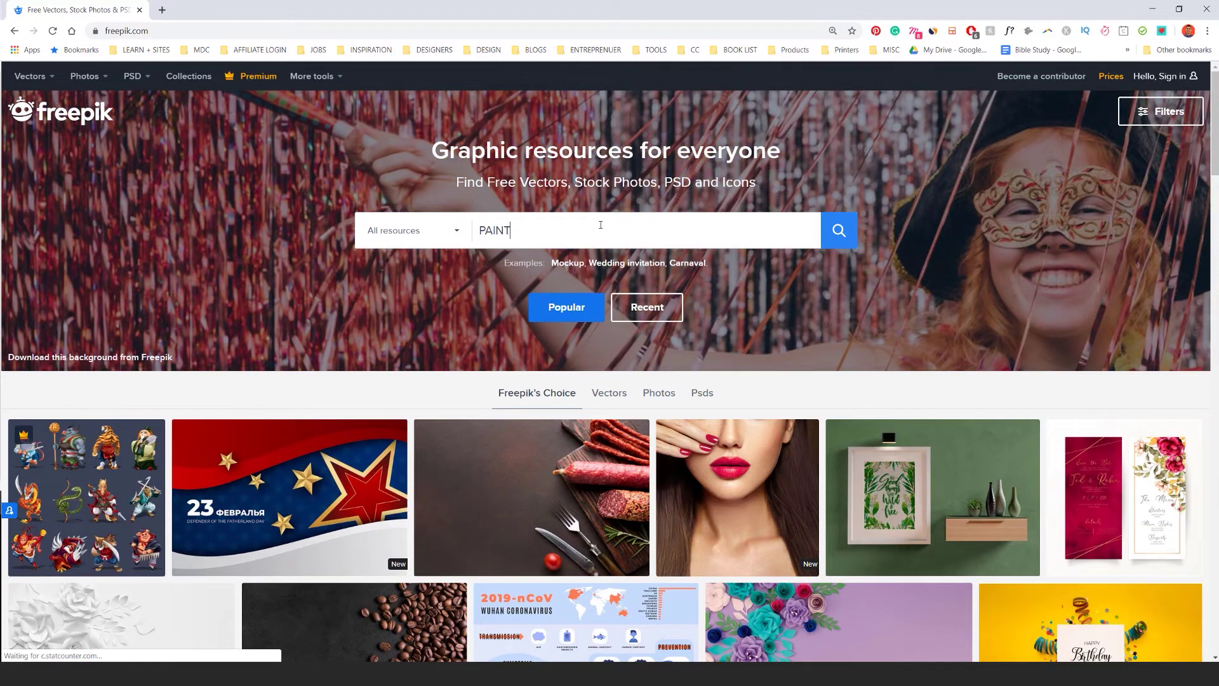
key("Return")
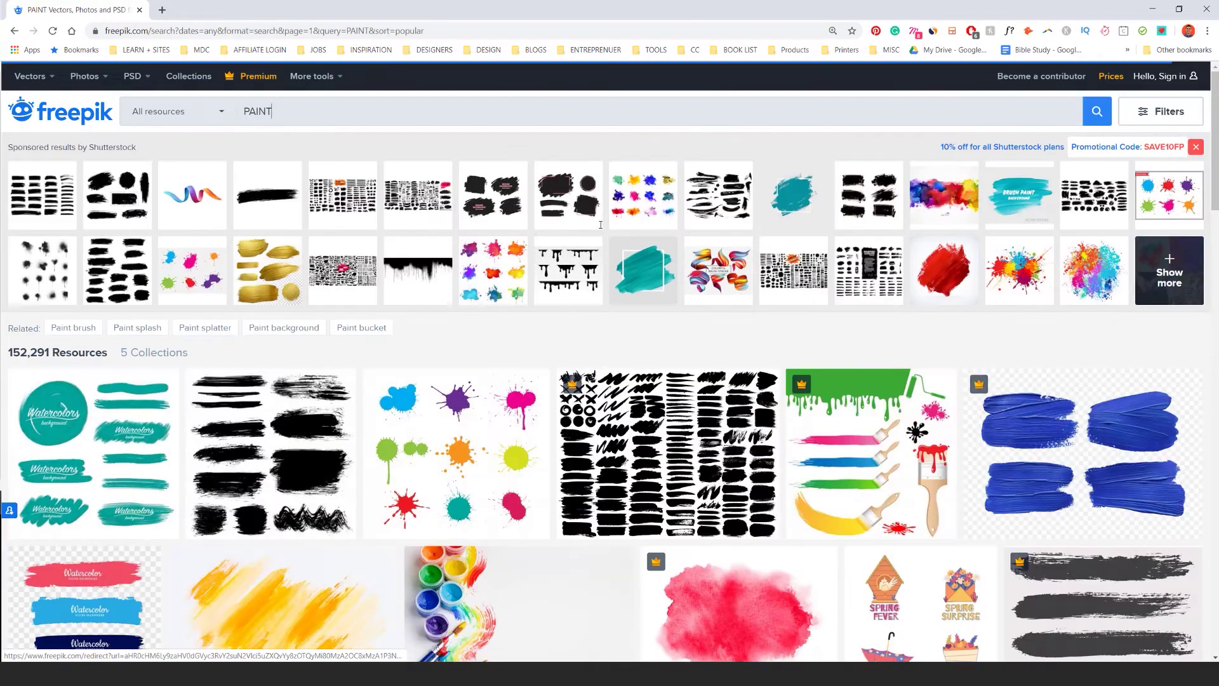
scroll(255, 376, "down", 14)
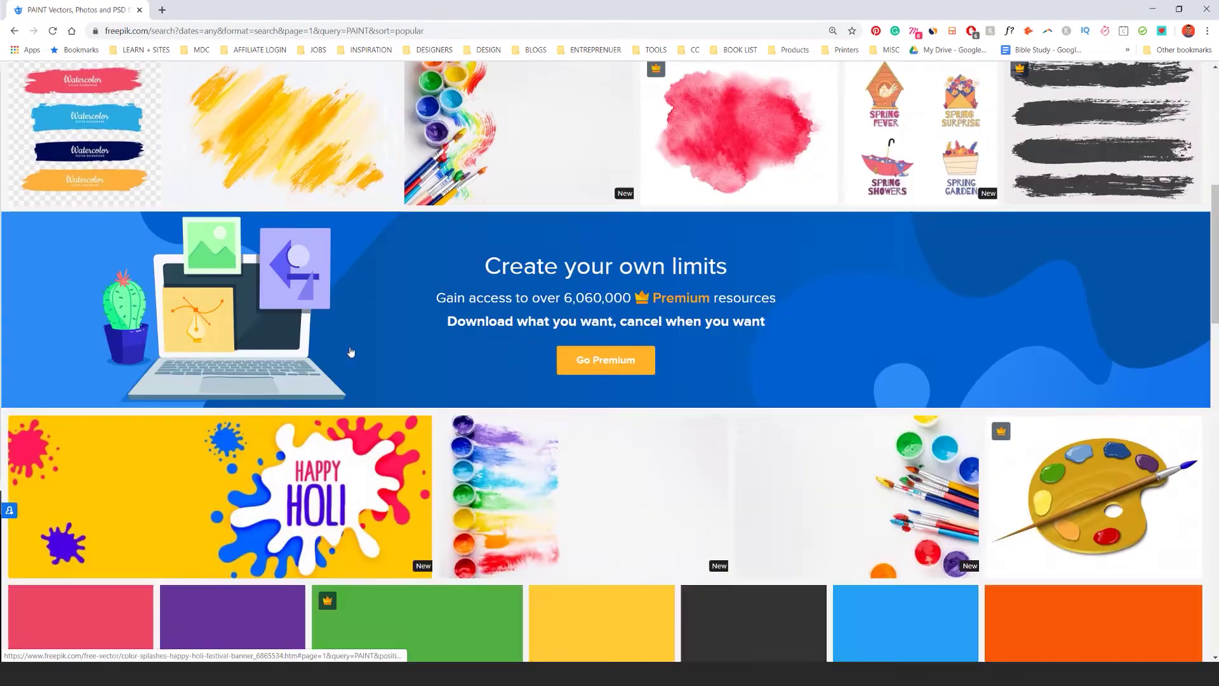
scroll(577, 420, "down", 5)
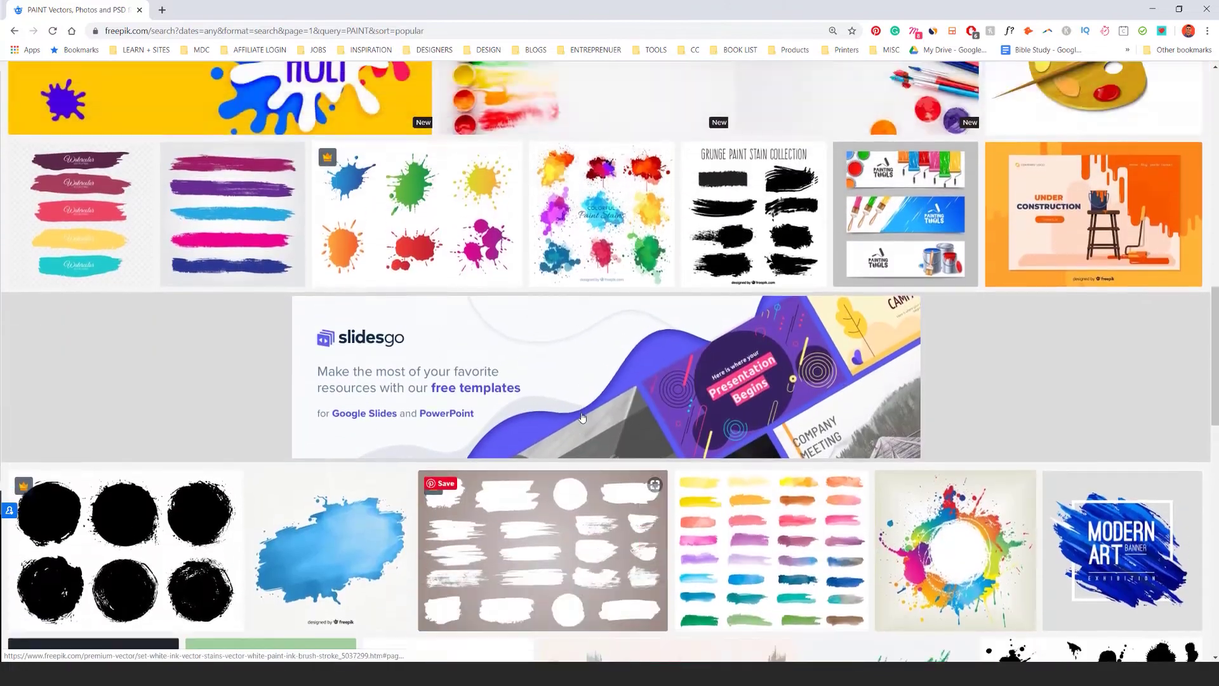
scroll(373, 396, "down", 7)
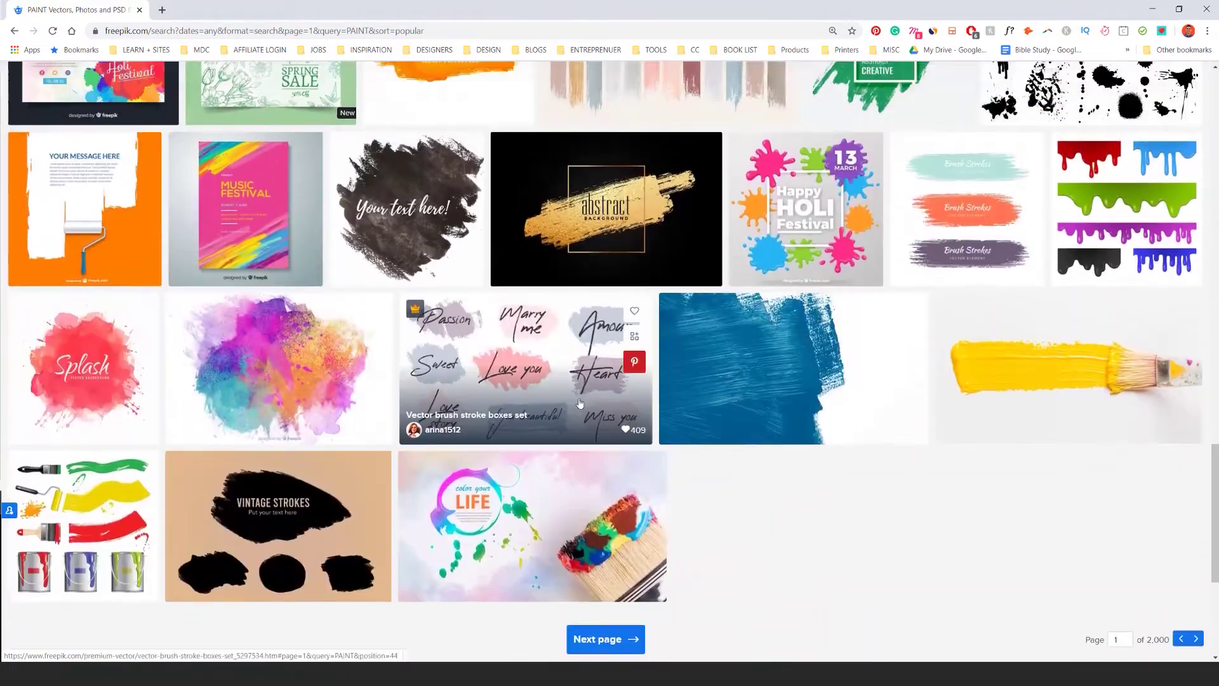
scroll(287, 254, "up", 20)
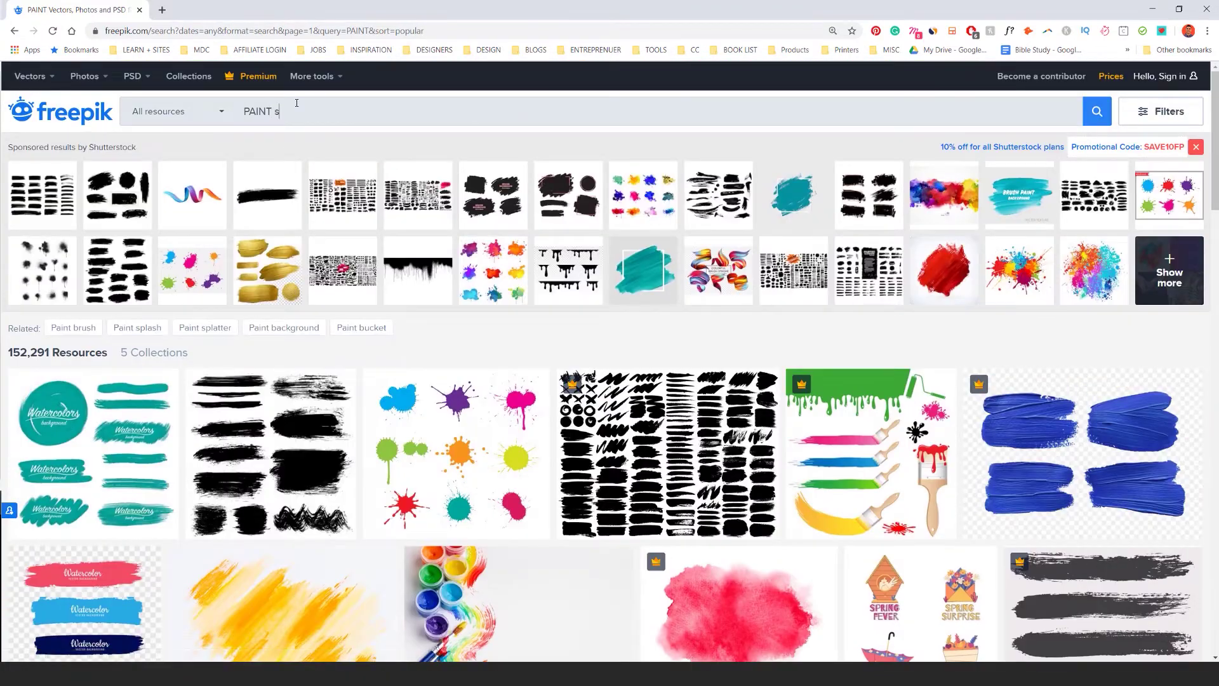
Step: Refine the Freepik search to PAINT drip and browse the results for suitable dripping vectors
key("Return")
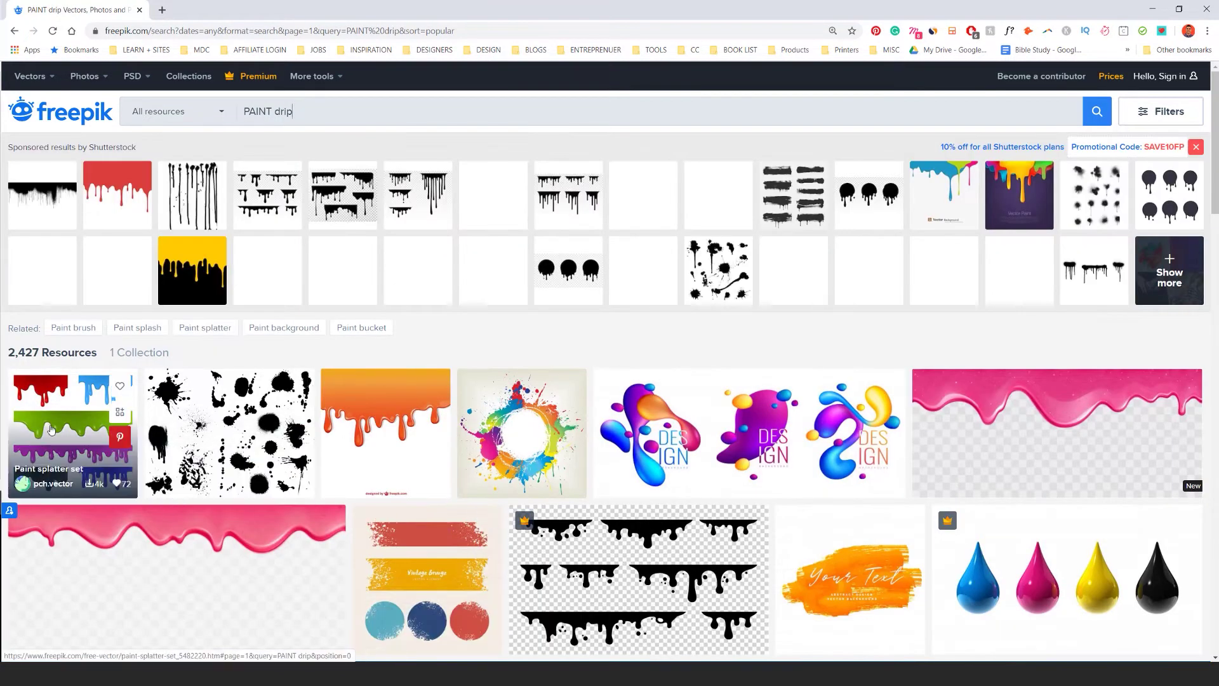
scroll(334, 557, "down", 3)
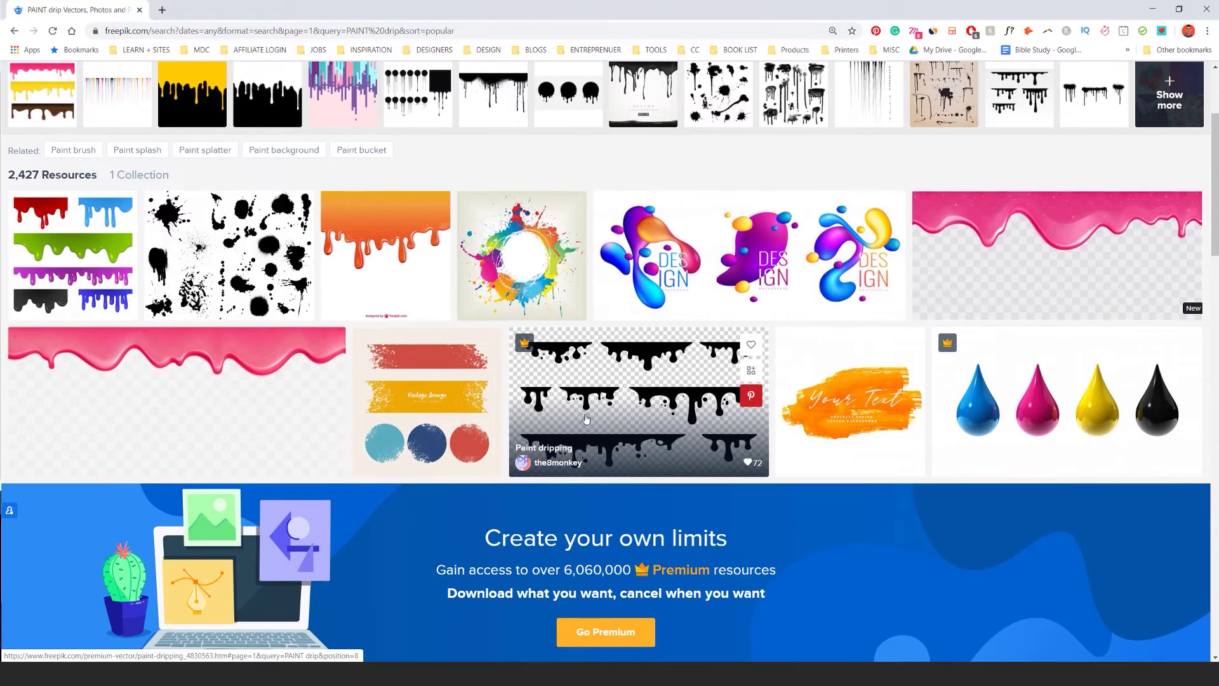
scroll(609, 438, "down", 1)
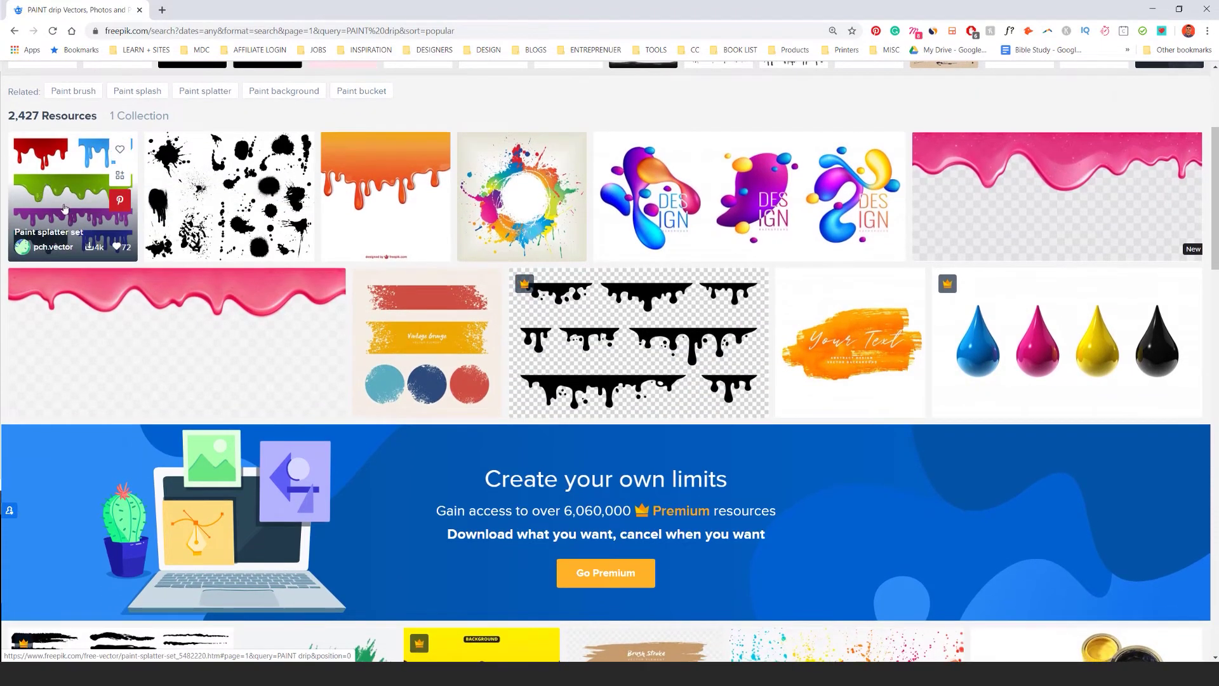
scroll(139, 318, "down", 17)
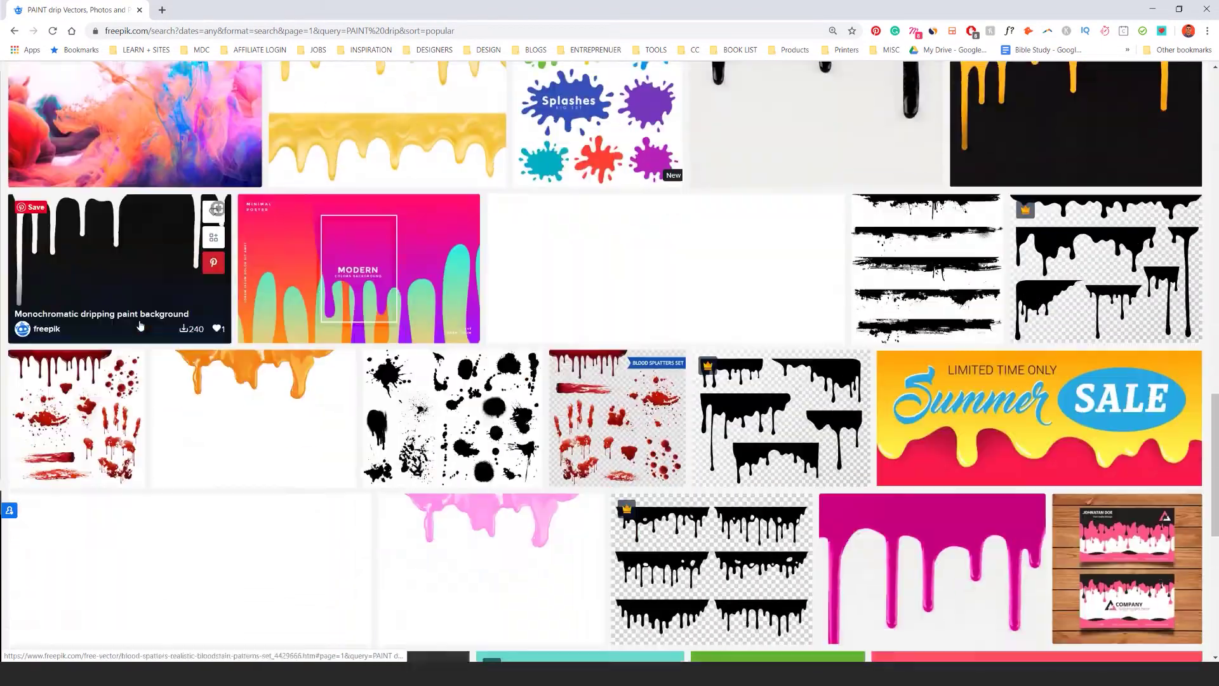
scroll(139, 326, "up", 2)
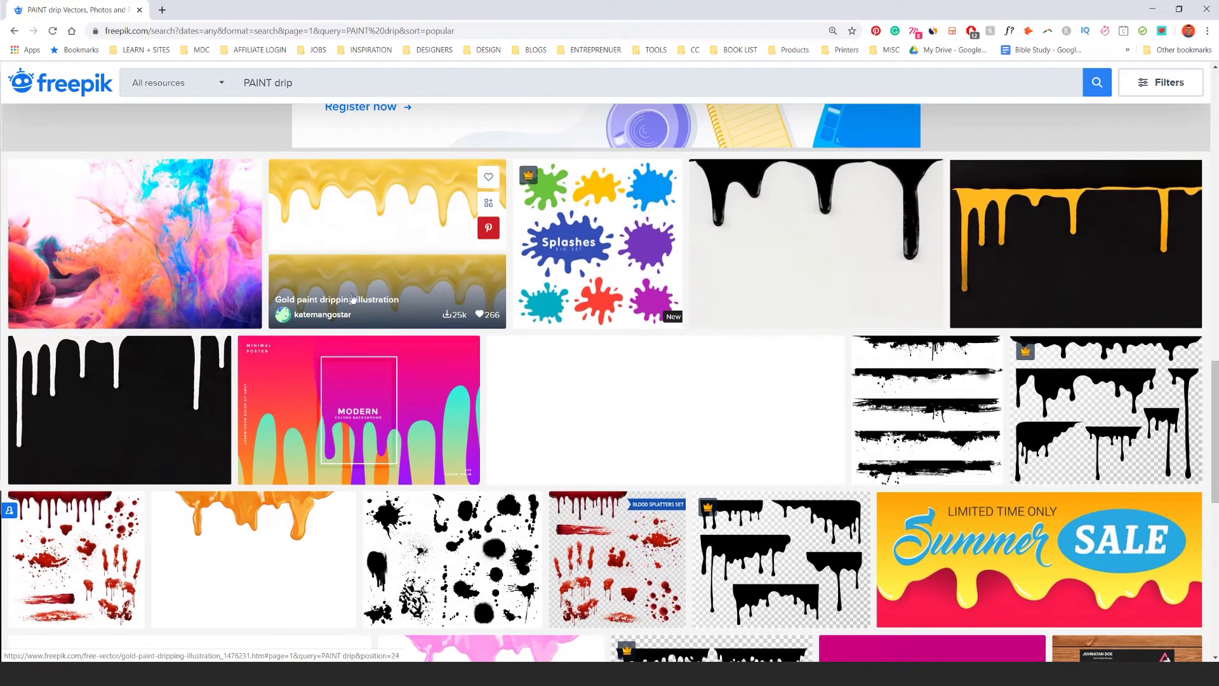
scroll(356, 300, "down", 2)
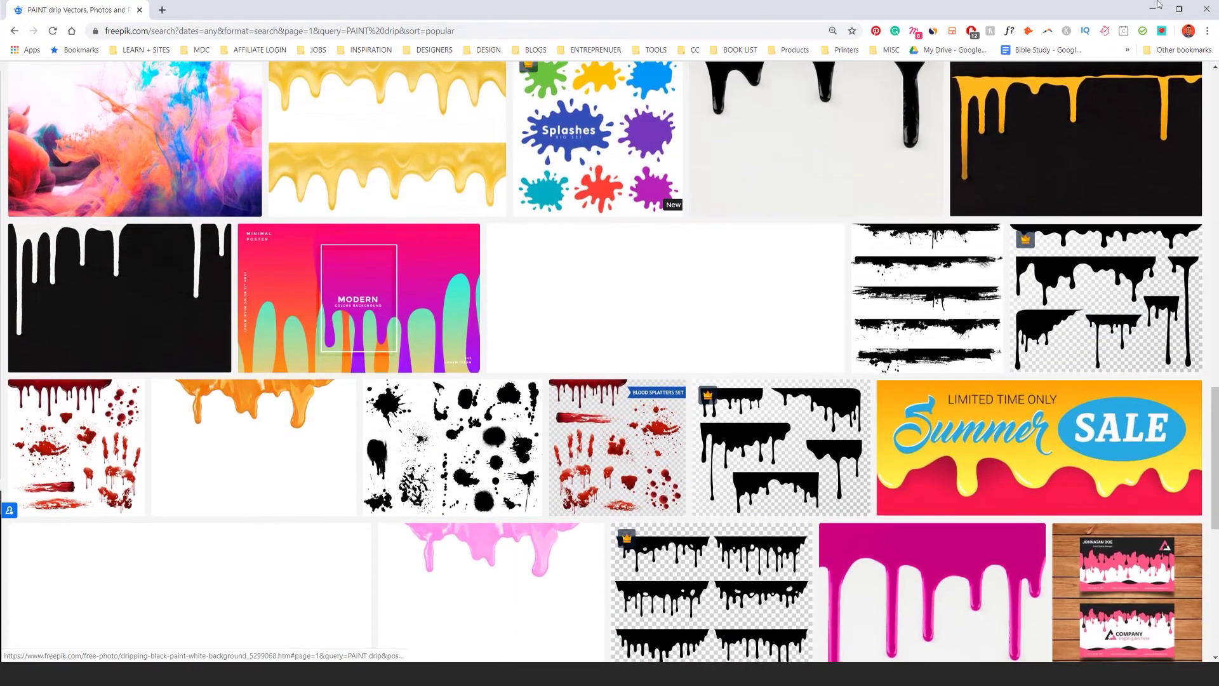
Step: Switch back to Illustrator and examine the coloured drip vectors in the 606.eps document
left_click(1155, 8)
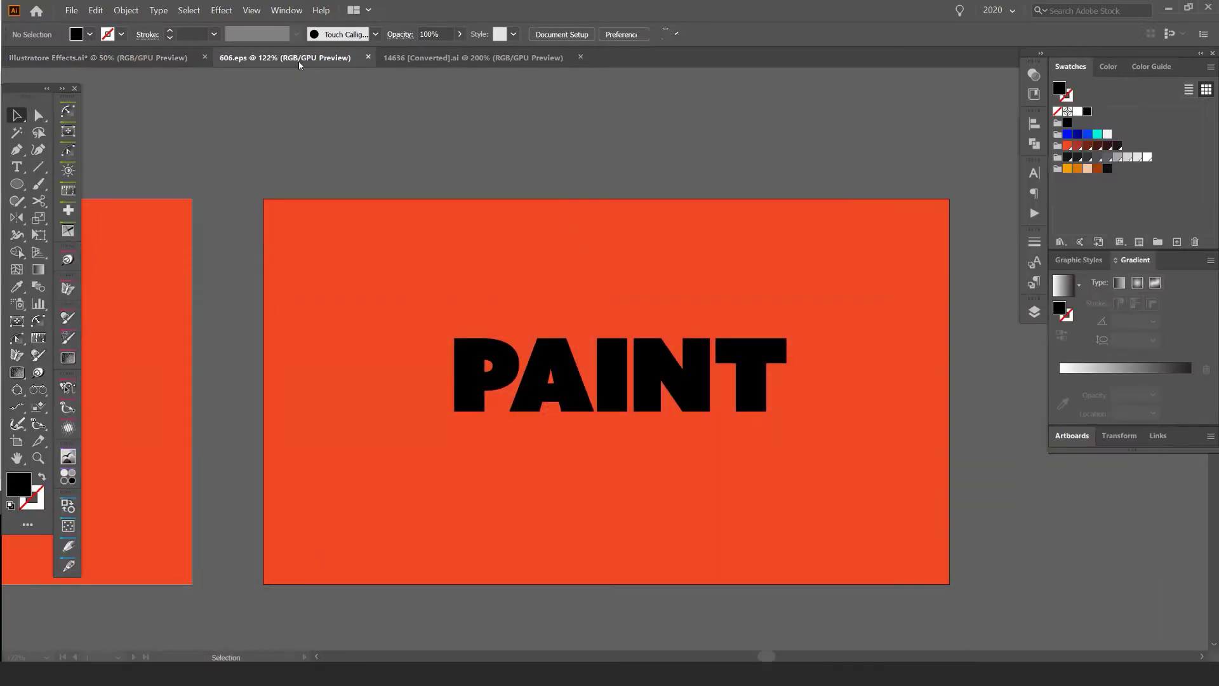
left_click(298, 59)
scroll(349, 216, "up", 1)
left_click_drag(562, 376, 580, 245)
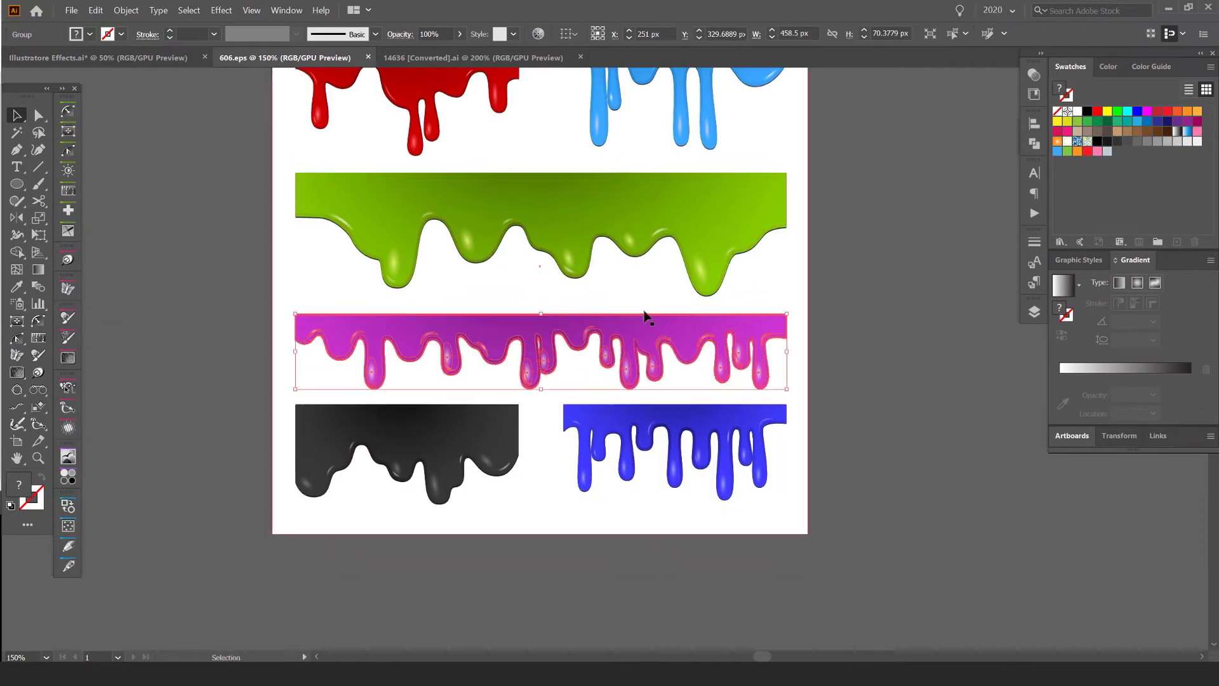
scroll(620, 334, "up", 2)
scroll(620, 334, "down", 4)
left_click(838, 316)
left_click(838, 316)
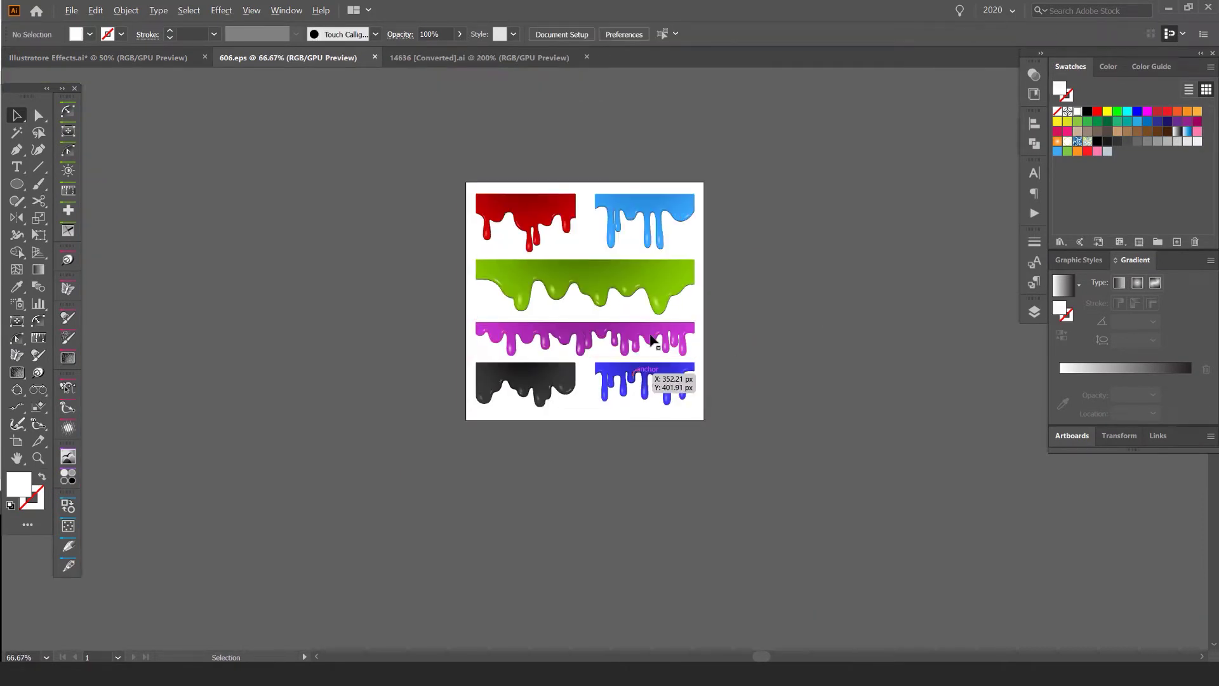
scroll(621, 273, "up", 2)
scroll(466, 517, "up", 1)
scroll(467, 517, "down", 1)
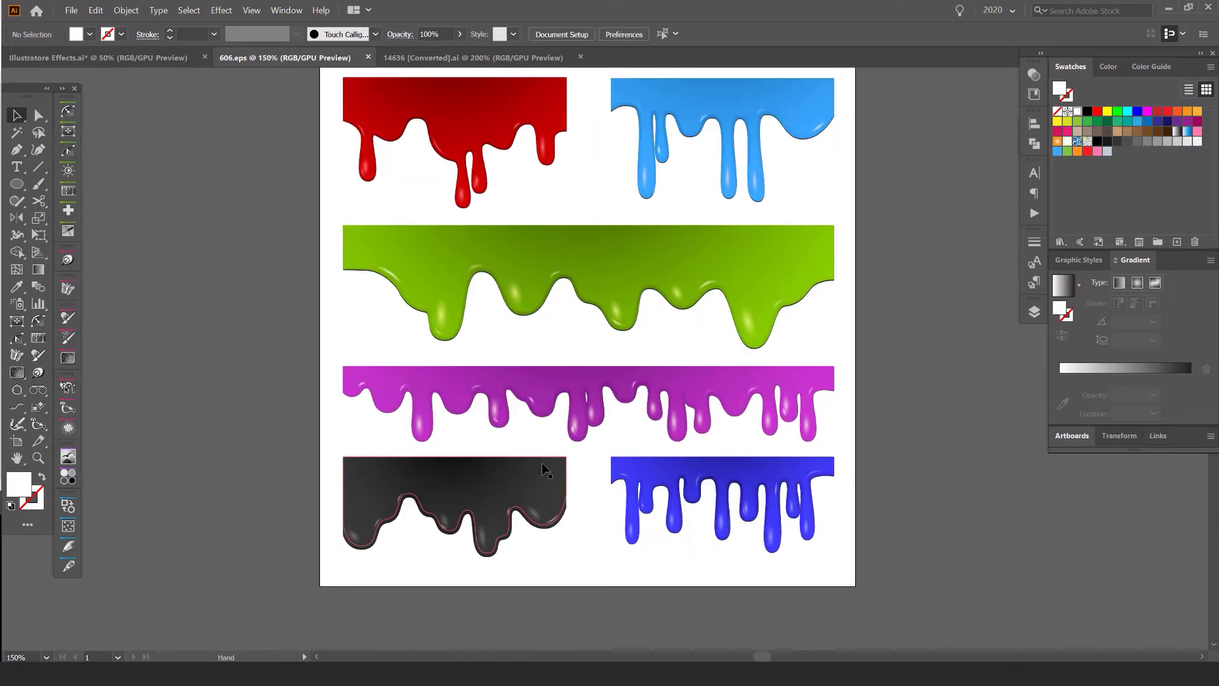
Step: Copy the black drip group from 606.eps to the new PAINT artboard, enlarge it to about 913 px wide and place it below the text
left_click(520, 523)
key("a")
left_click(116, 58)
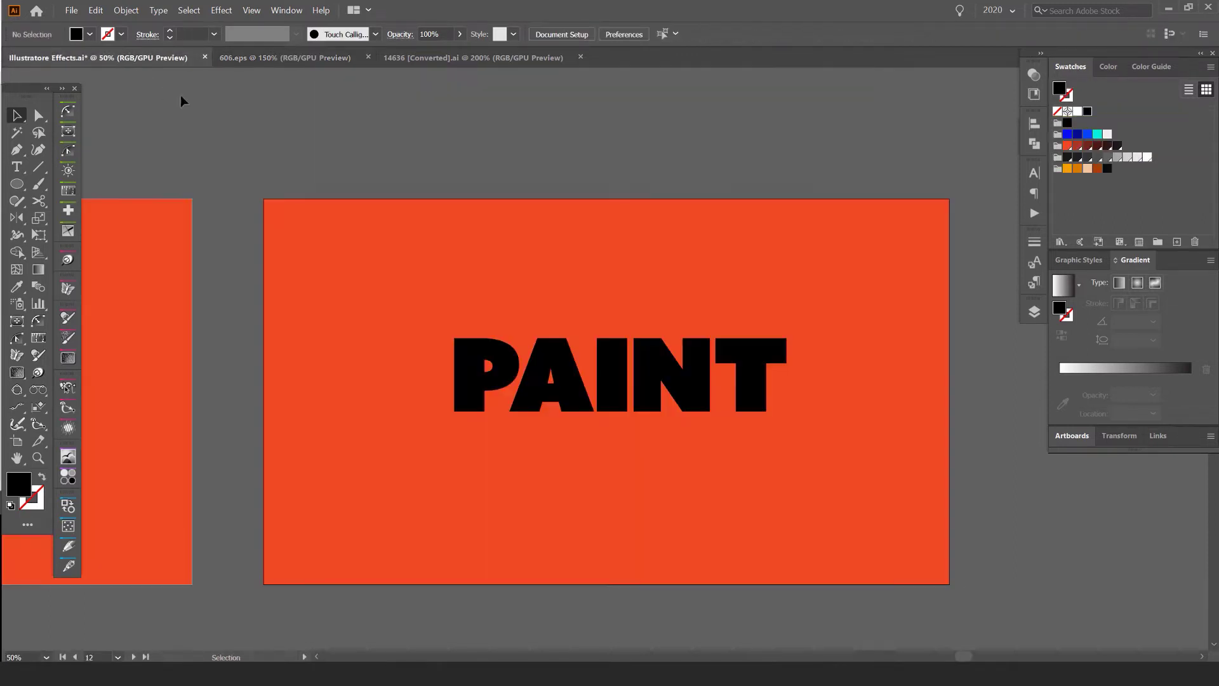
scroll(540, 183, "down", 1)
key("ctrl+v")
mouse_move(630, 356)
left_mouse_down()
mouse_move(620, 439)
mouse_move(876, 422)
mouse_move(778, 414)
mouse_move(879, 393)
left_mouse_up()
left_click_drag(775, 442, 703, 435)
Step: Unite the pasted drip shapes into a single path and fill it with the solid dark gray swatch
left_click(1035, 144)
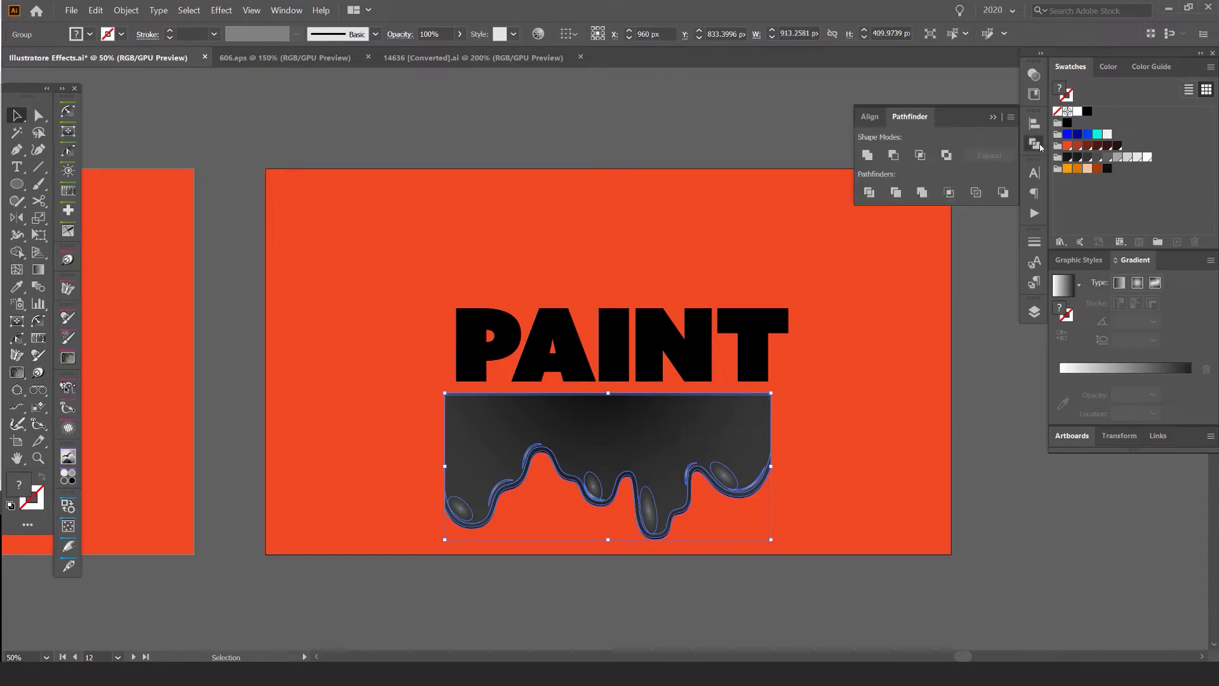
left_click(866, 155)
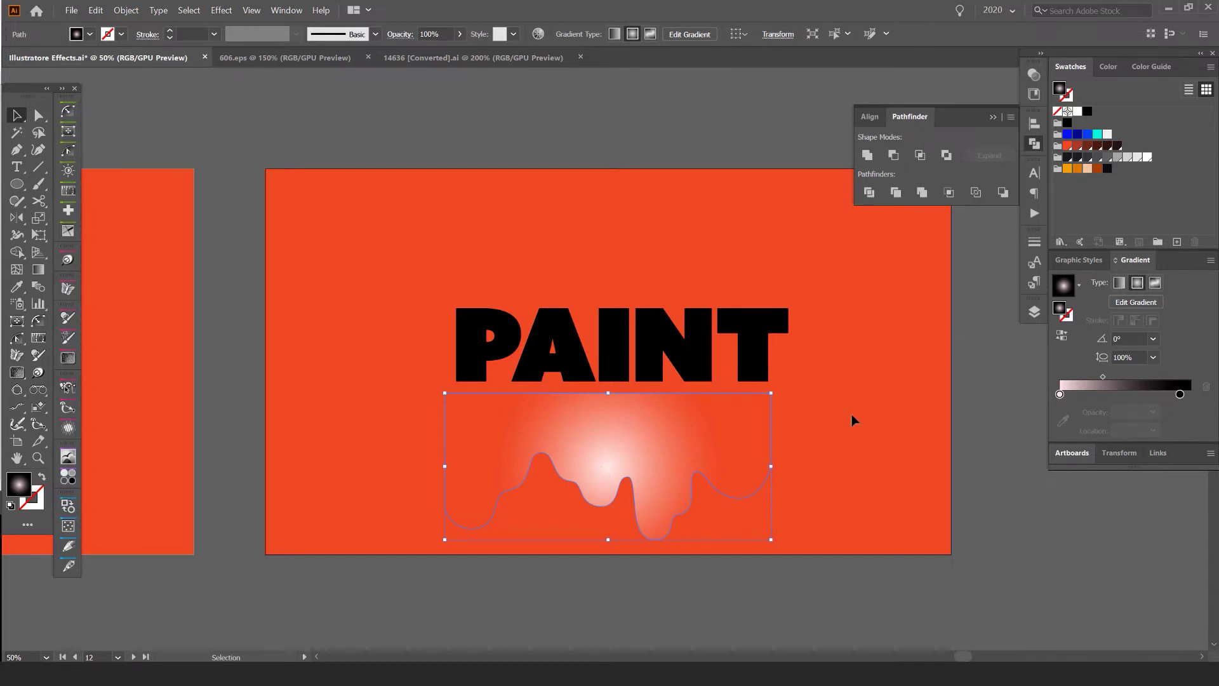
left_click(1067, 124)
left_click(1070, 156)
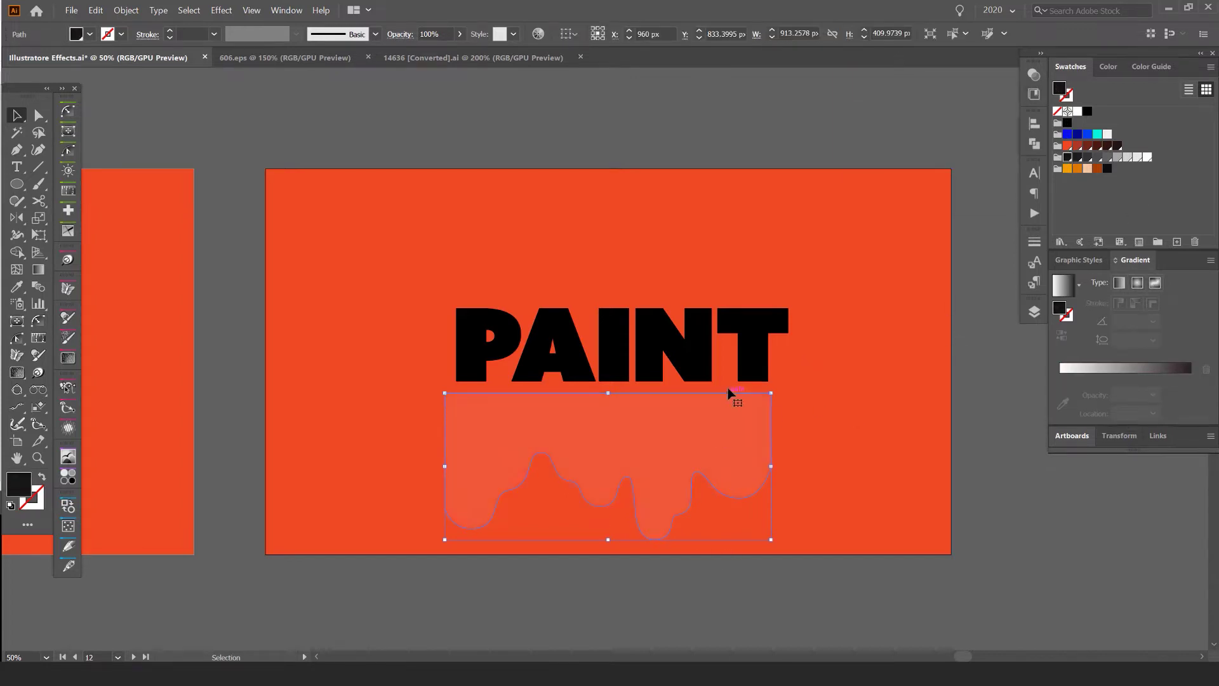
Step: Set the drip shape's blending mode to Normal and sample the PAINT text's black onto it with the Eyedropper
scroll(599, 476, "up", 1)
scroll(569, 411, "down", 2)
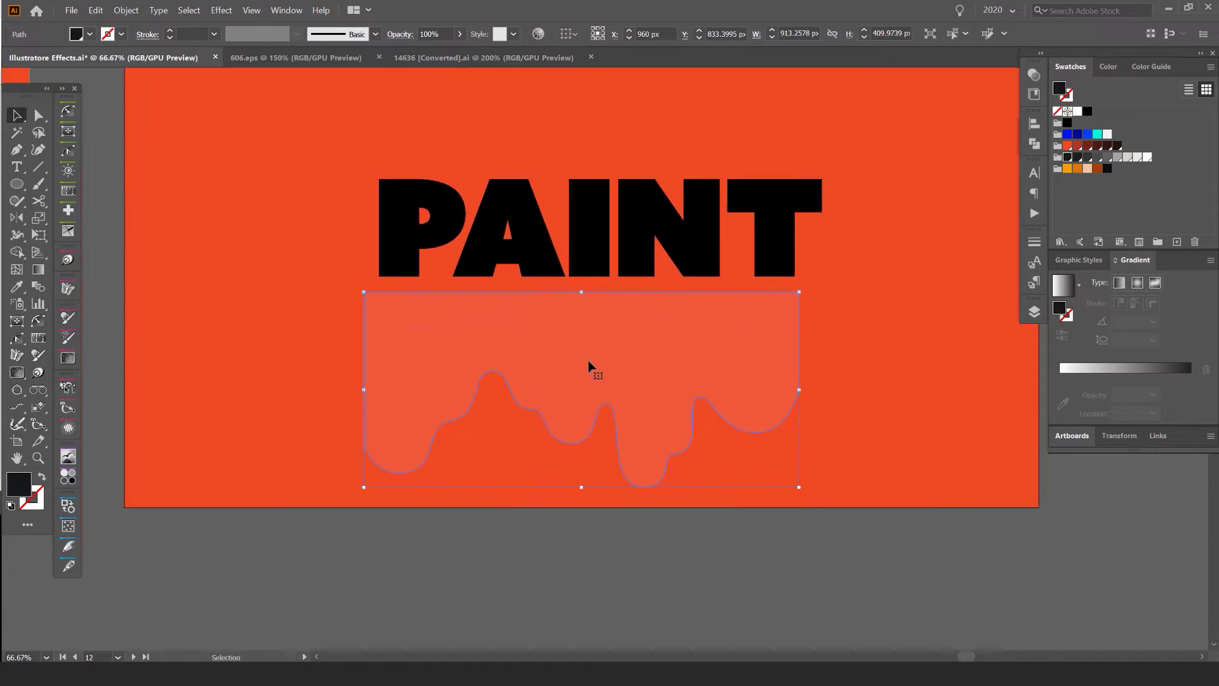
left_click(1032, 74)
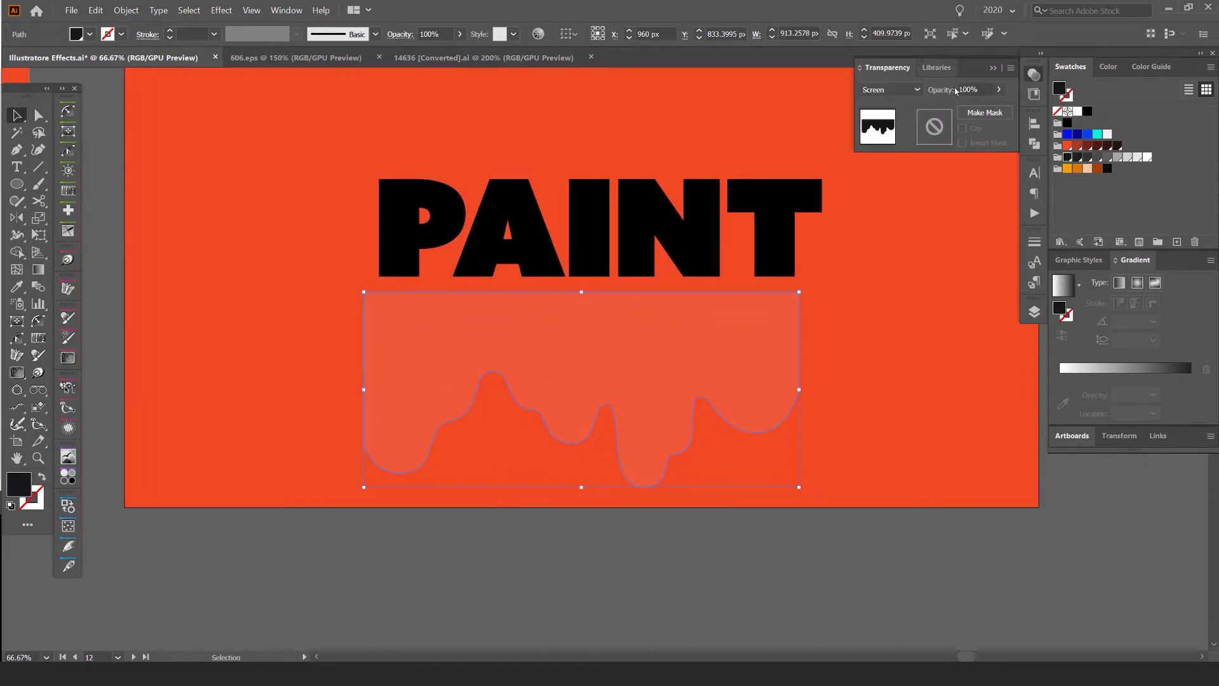
left_click(902, 90)
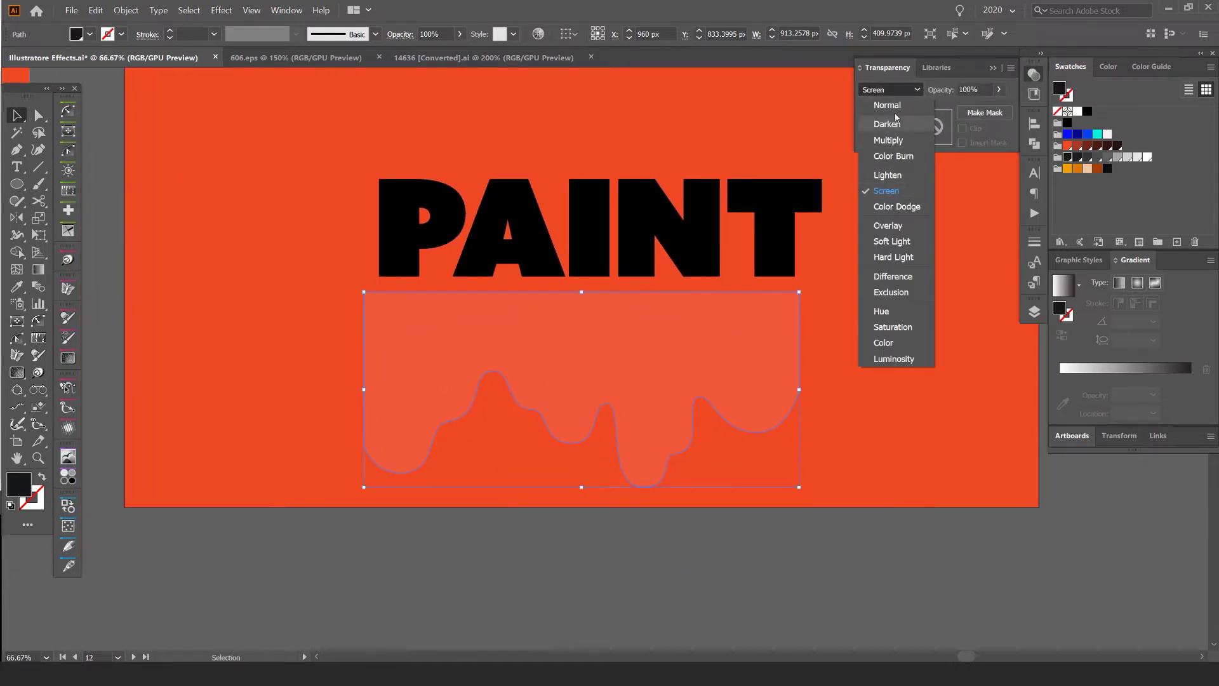
left_click(895, 113)
key("i")
left_click(781, 197)
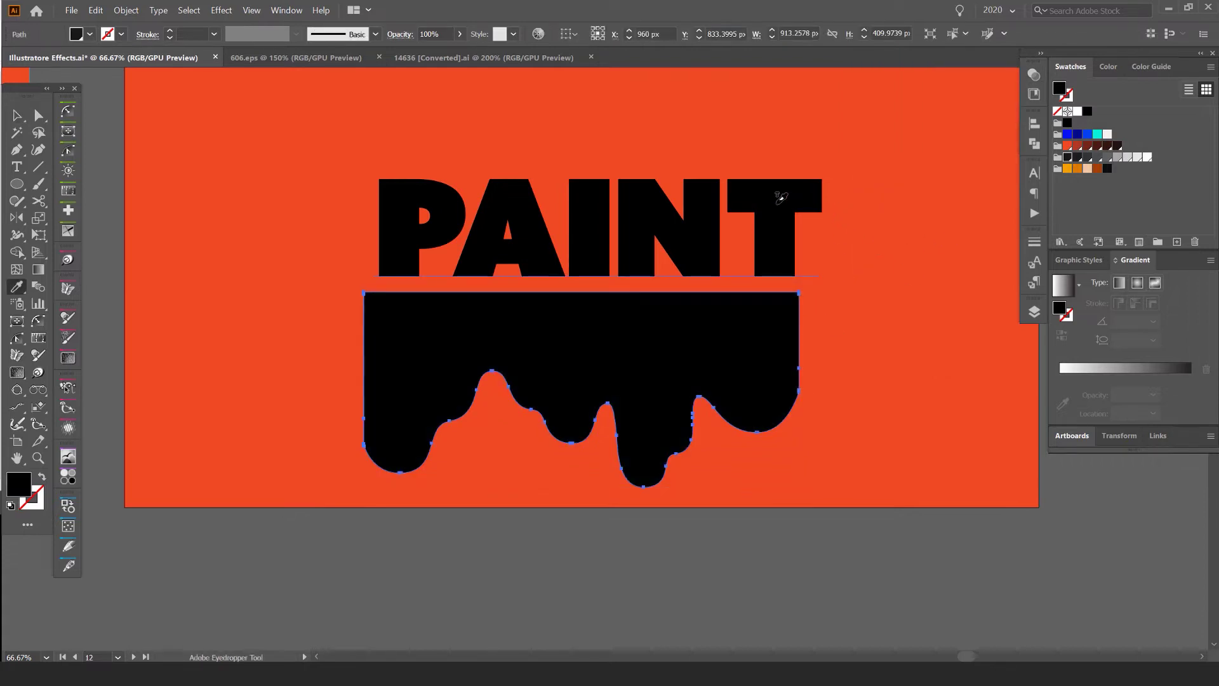
key("v")
left_click(930, 563)
Step: Snap the drip shape's top-left corner to the bottom-left corner of the letter P
scroll(349, 295, "up", 5)
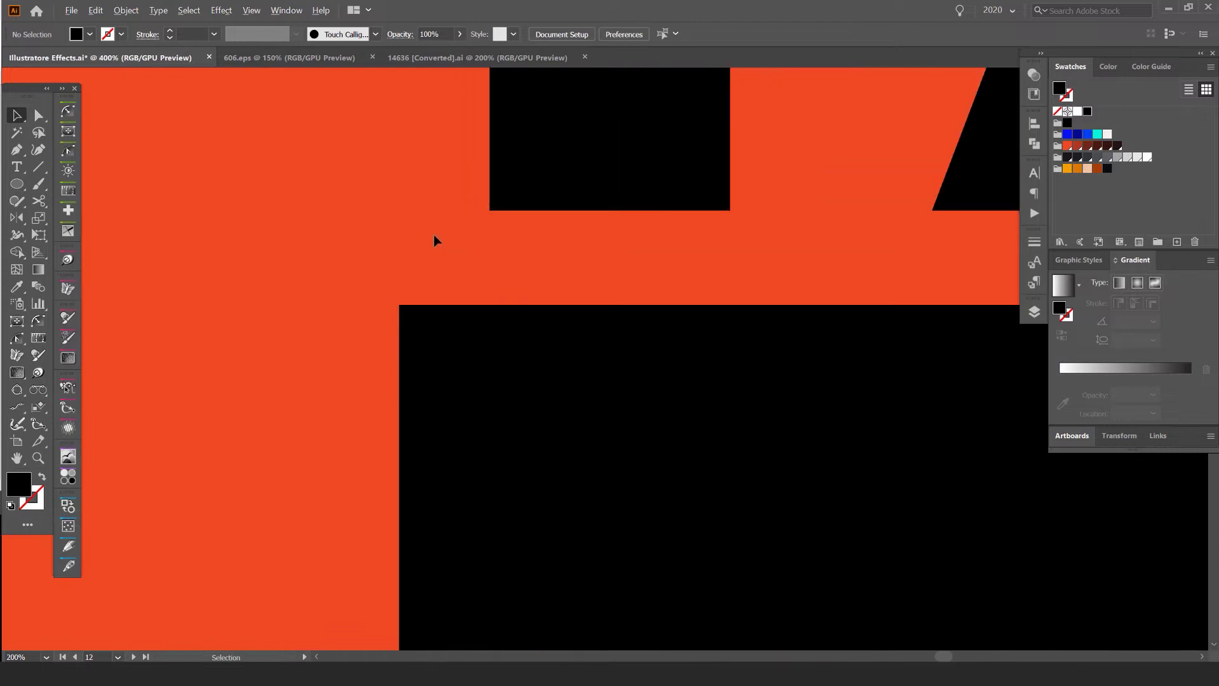
scroll(425, 262, "up", 2)
left_click_drag(442, 378, 541, 281)
scroll(503, 179, "up", 3)
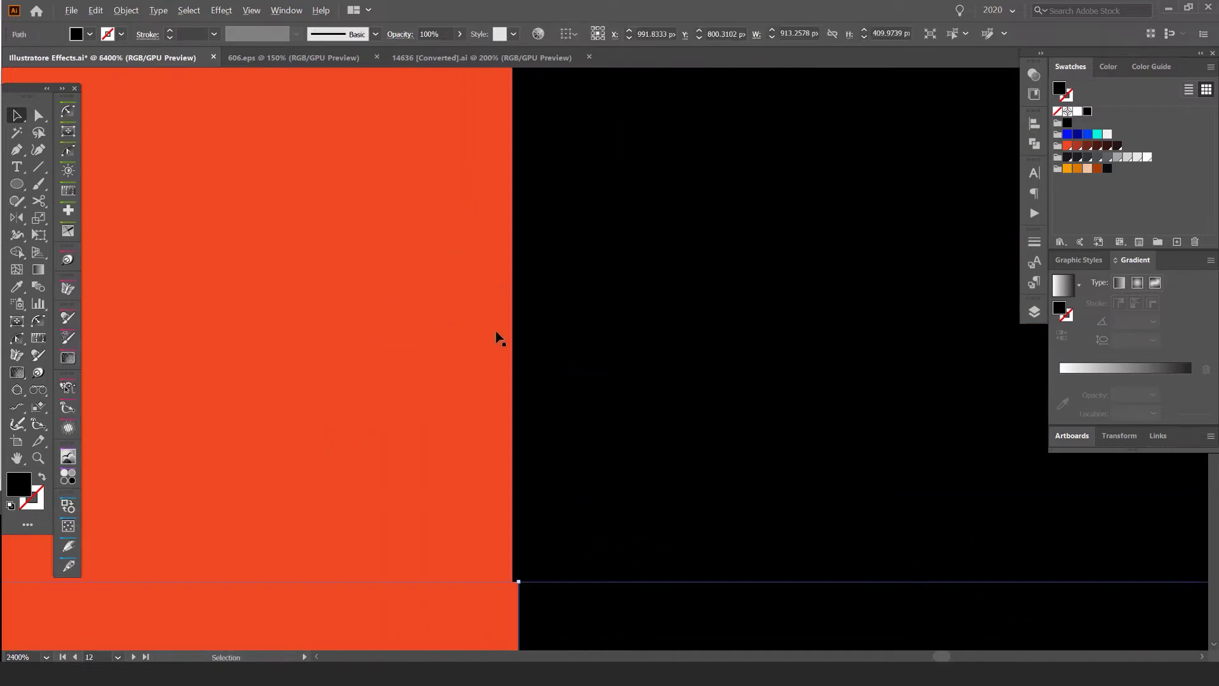
scroll(507, 559, "up", 4)
mouse_move(574, 547)
left_mouse_down()
mouse_move(591, 599)
mouse_move(571, 585)
left_mouse_up()
scroll(468, 553, "down", 10)
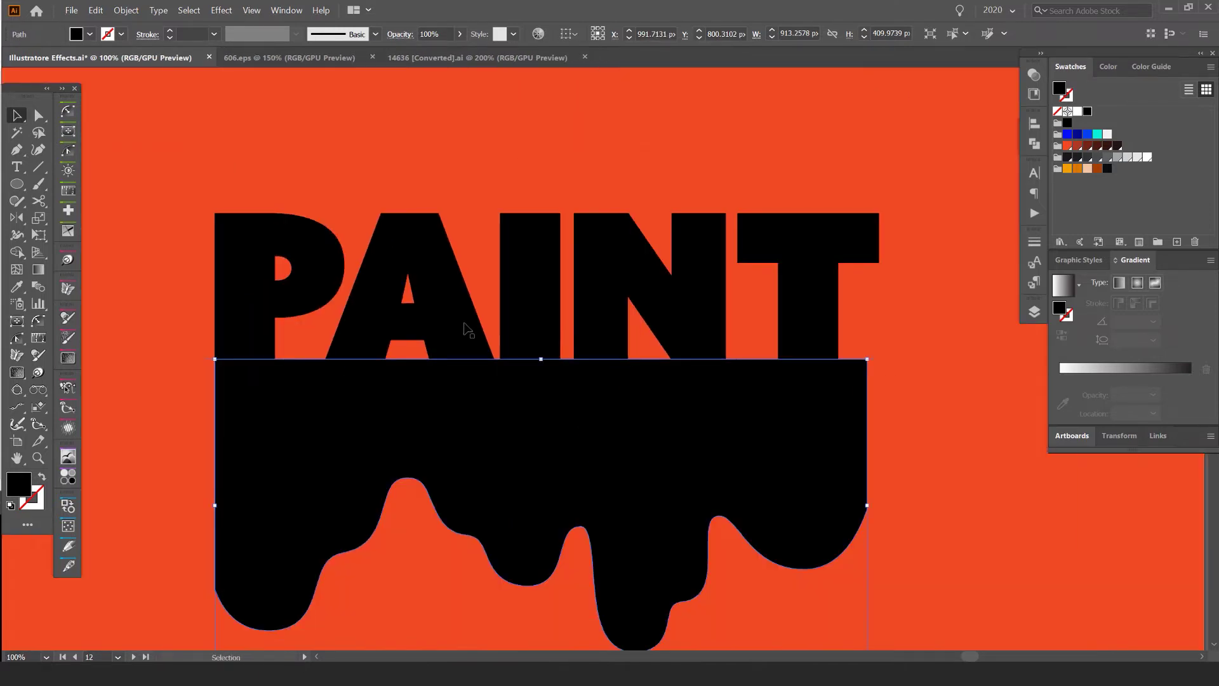
Step: Scale the drip shape proportionally to about 873 px wide so its right edge meets the right side of the T's stem
left_click(889, 351)
left_click(852, 468)
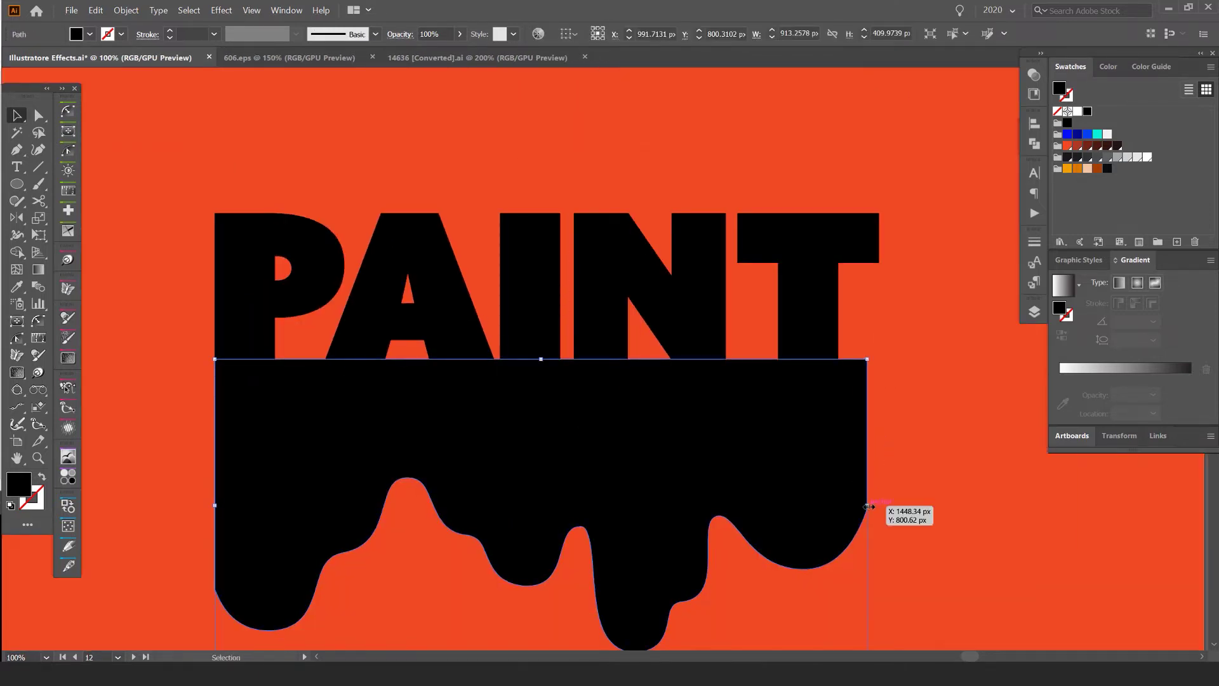
left_click_drag(867, 506, 840, 497)
scroll(770, 291, "up", 8, "alt")
left_click_drag(869, 250, 787, 212)
scroll(879, 121, "up", 8)
left_click_drag(693, 229, 674, 246)
left_click_drag(622, 305, 622, 271)
scroll(620, 267, "down", 8)
Step: Move the drip shape straight down, clear of the PAINT text
mouse_move(210, 280)
left_mouse_down()
mouse_move(666, 227)
mouse_move(633, 249)
mouse_move(632, 233)
mouse_move(630, 315)
left_mouse_up()
scroll(667, 224, "down", 6)
left_click(778, 198)
key("ctrl+z")
key("ctrl+shift+z")
key("a")
left_click_drag(761, 242, 350, 281)
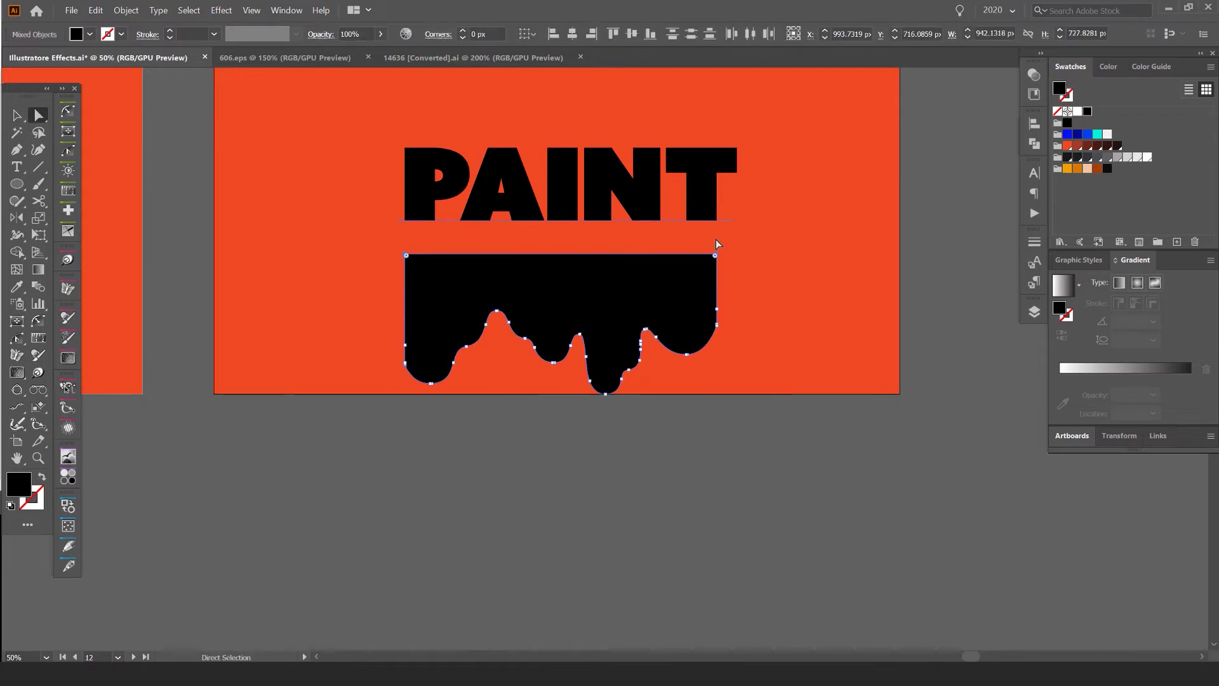
scroll(674, 265, "up", 2)
key("v")
left_click_drag(696, 345, 697, 456)
left_click(798, 365)
Step: Lower the drip shape's two top anchor points to shorten it to about 302 px high
key("a")
left_click(710, 388)
left_click_drag(254, 331, 450, 306)
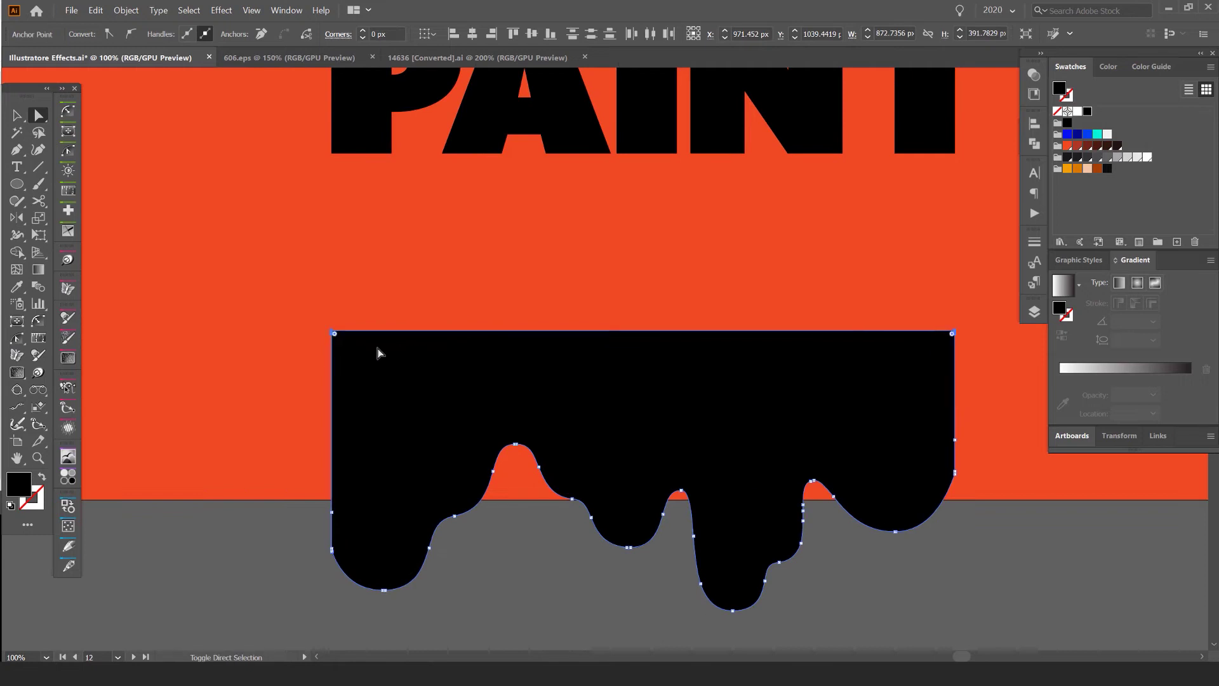
key("shift+Down")
key("shift+Down")
key("shift+Down")
key("shift+Down")
key("shift+Down")
key("shift+Down")
key("shift+Down")
key("shift+Down")
key("shift+Down")
key("shift+Down")
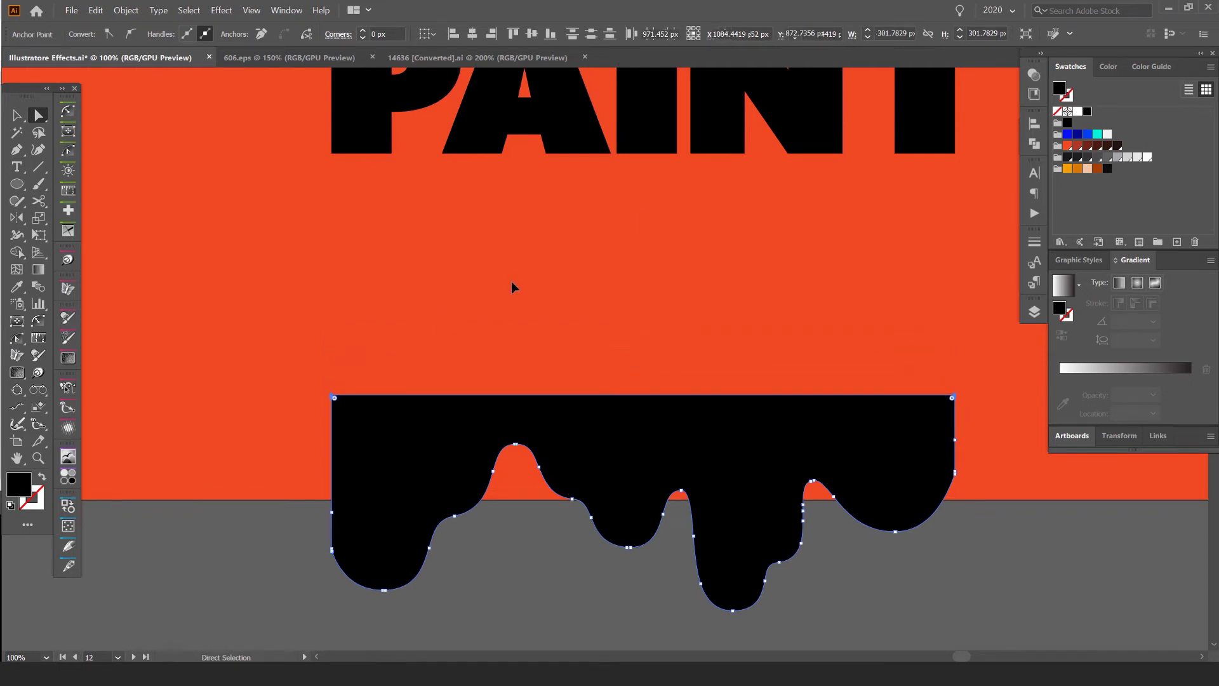
Step: Move the shortened drip shape back up so its top edge slightly overlaps the bottom of the PAINT letters
key("v")
left_click(654, 136)
left_click(775, 407)
left_click_drag(799, 437, 798, 196)
left_click_drag(767, 264, 754, 328)
left_click(803, 327)
scroll(648, 227, "up", 8)
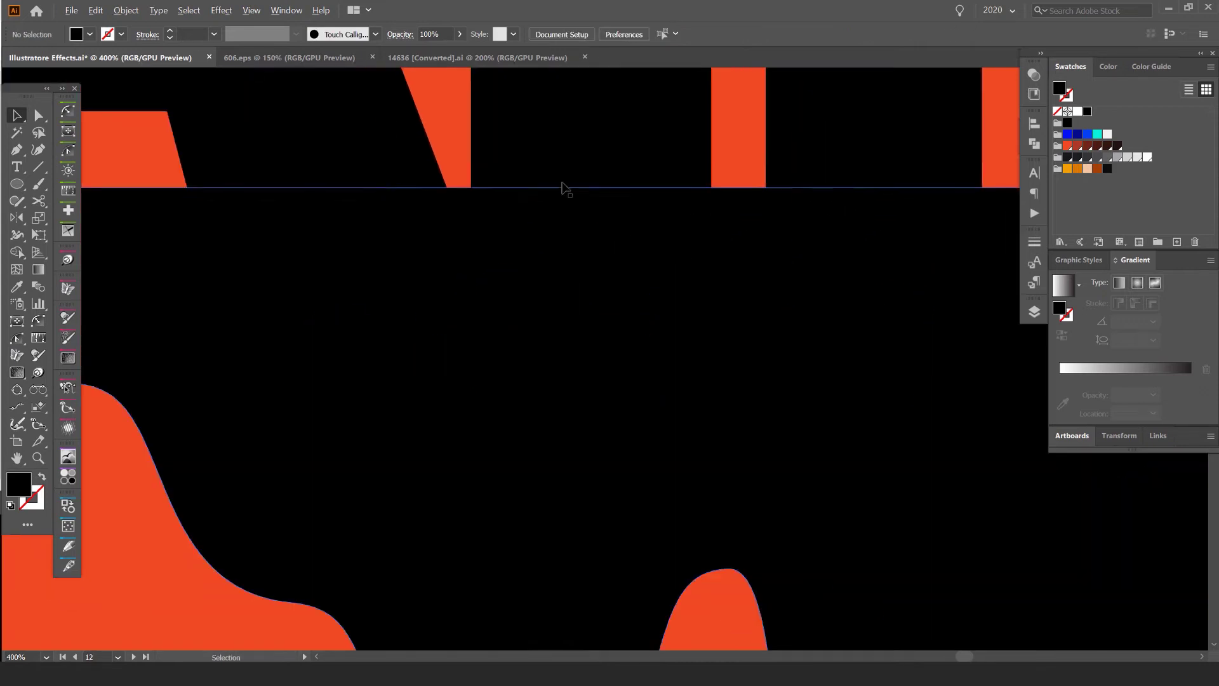
scroll(596, 272, "down", 6)
mouse_move(547, 346)
left_mouse_down()
mouse_move(544, 303)
mouse_move(540, 341)
mouse_move(546, 333)
left_mouse_up()
scroll(546, 333, "down", 3)
left_click_drag(554, 413, 509, 421)
left_click(850, 314)
Step: Convert the PAINT text to outlines and leave it in place over the drip shape
left_click(637, 239)
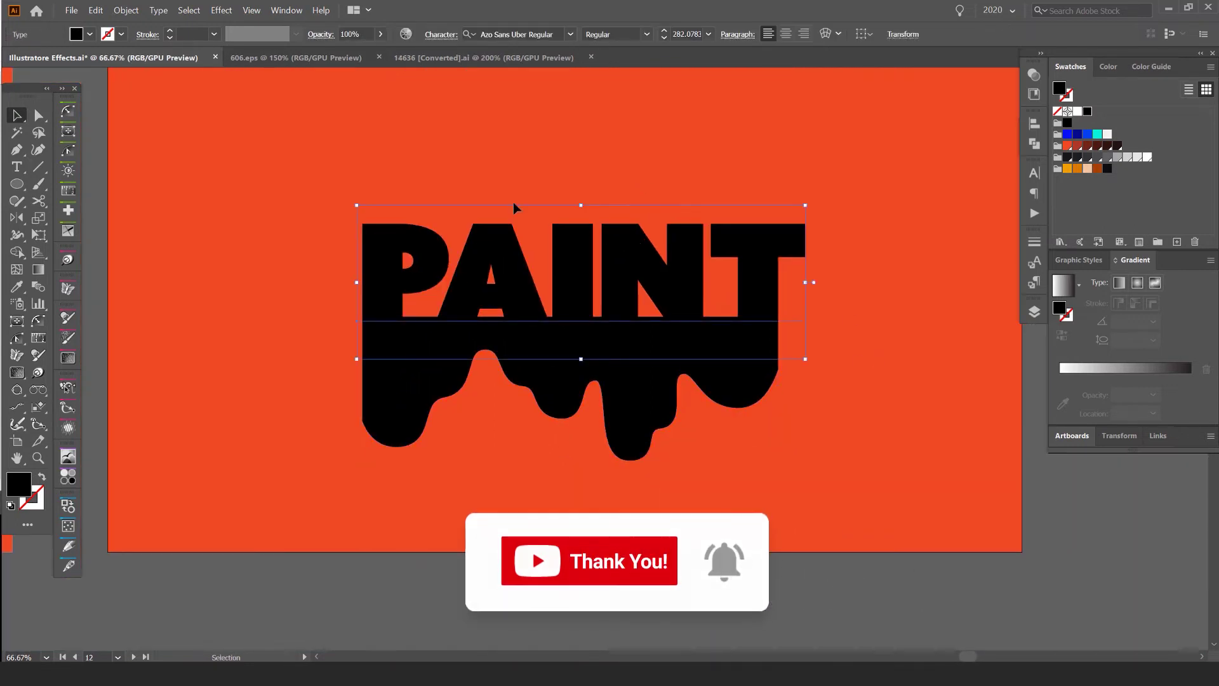
scroll(516, 237, "up", 1)
left_click(136, 9)
mouse_move(152, 11)
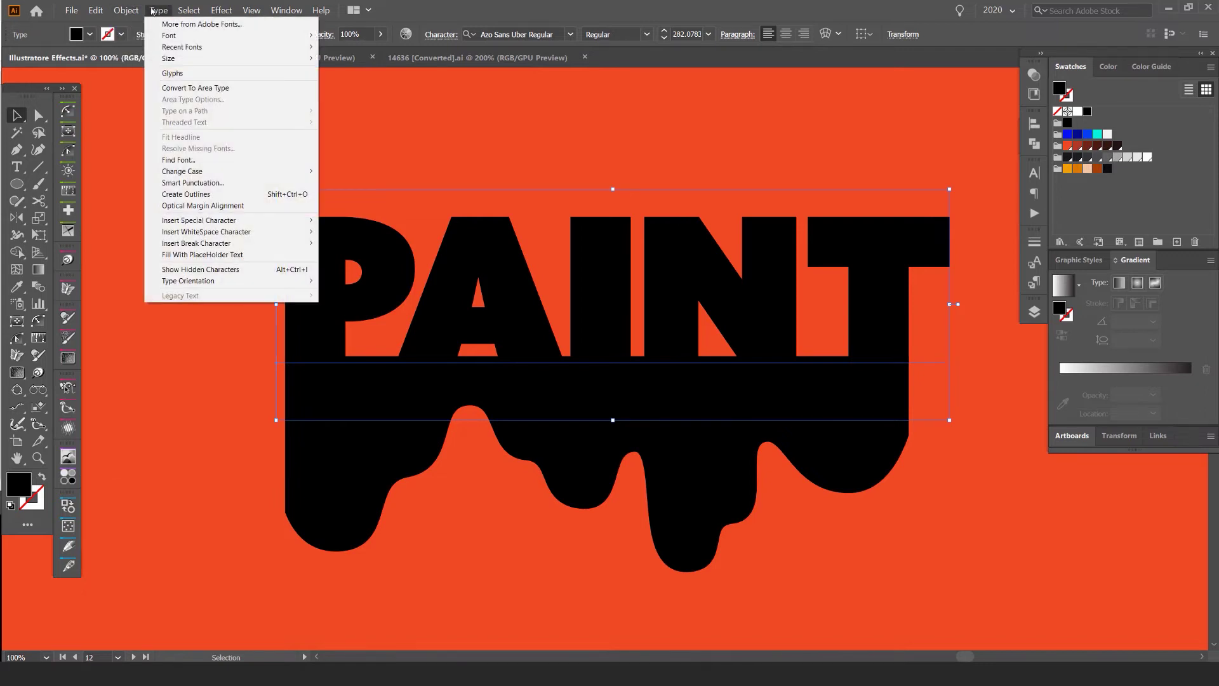
left_click(223, 194)
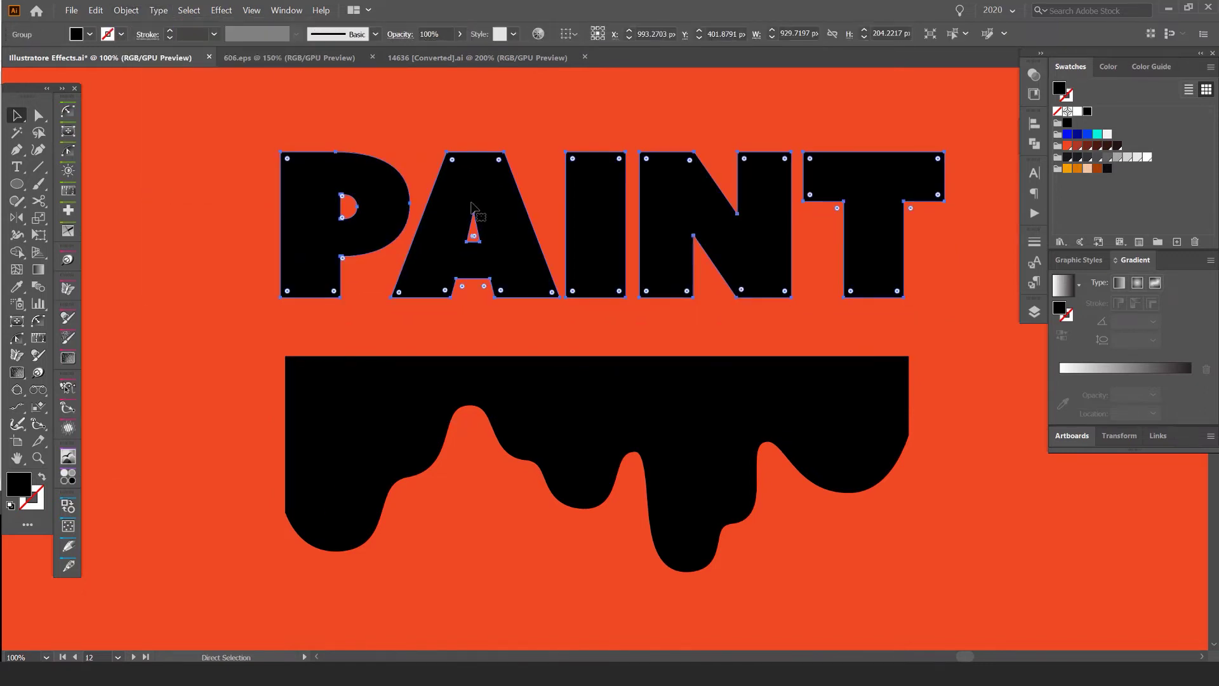
left_click_drag(870, 159, 186, 624)
left_click(848, 123)
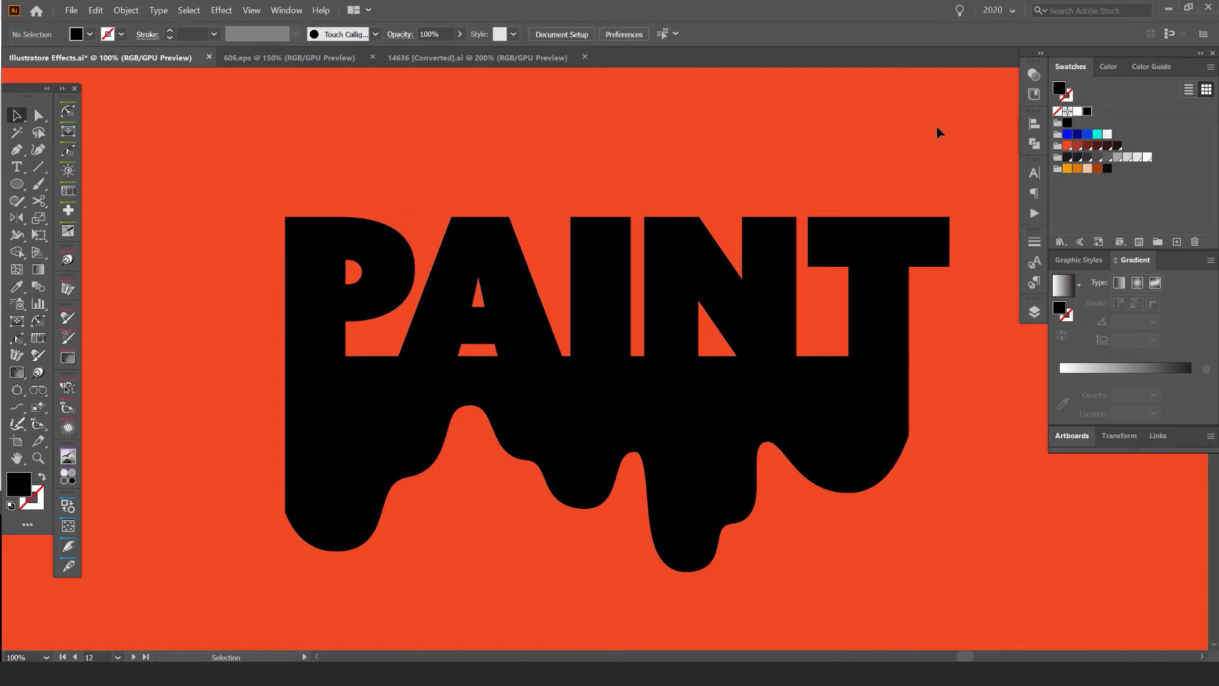
Step: Unite the outlined PAINT letters and the drip shape into one compound path with Pathfinder
key("ctrl+a")
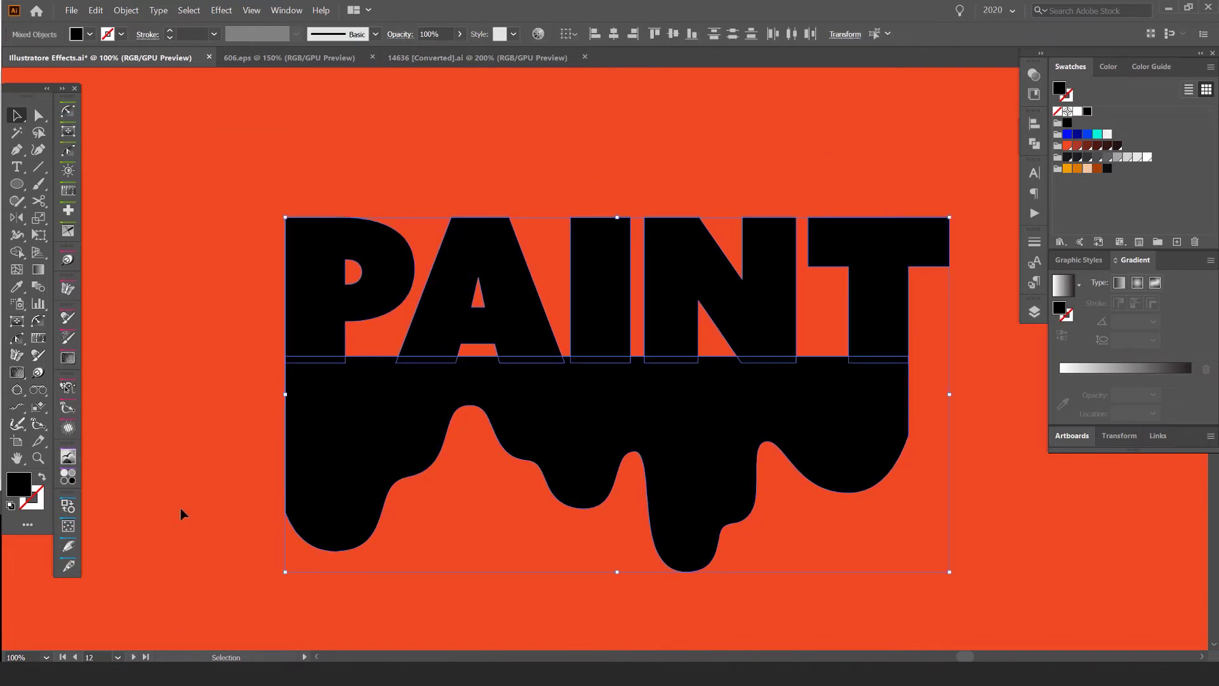
left_click(1035, 143)
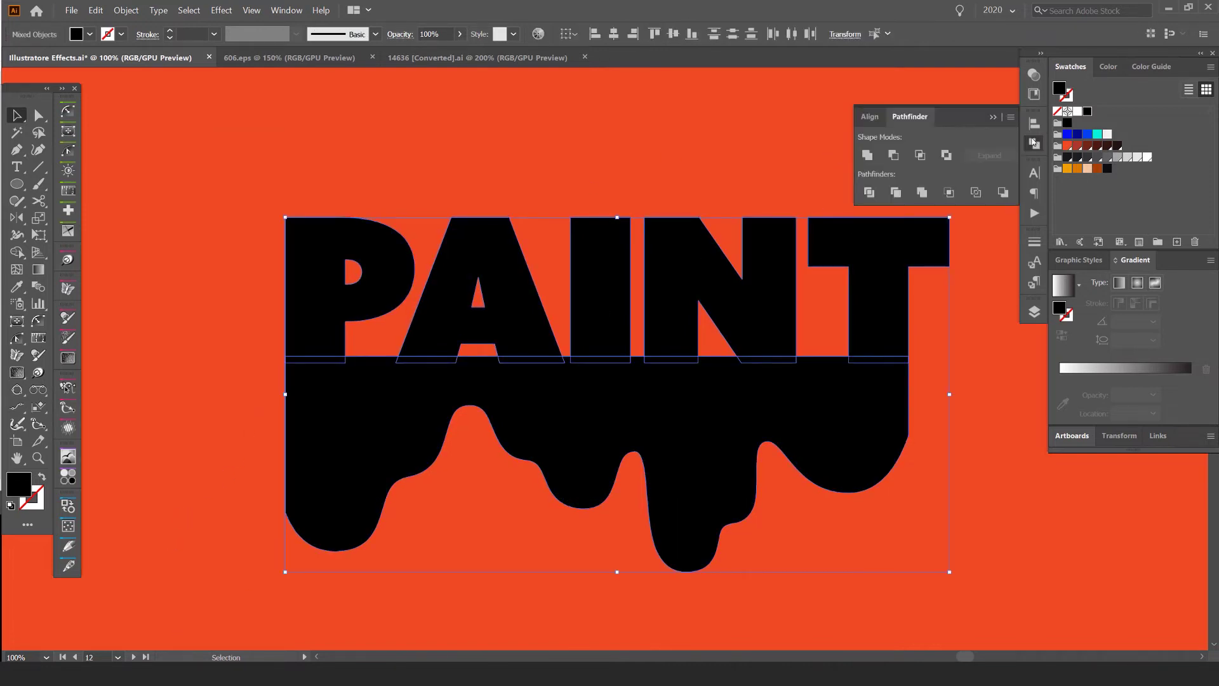
left_click(868, 155)
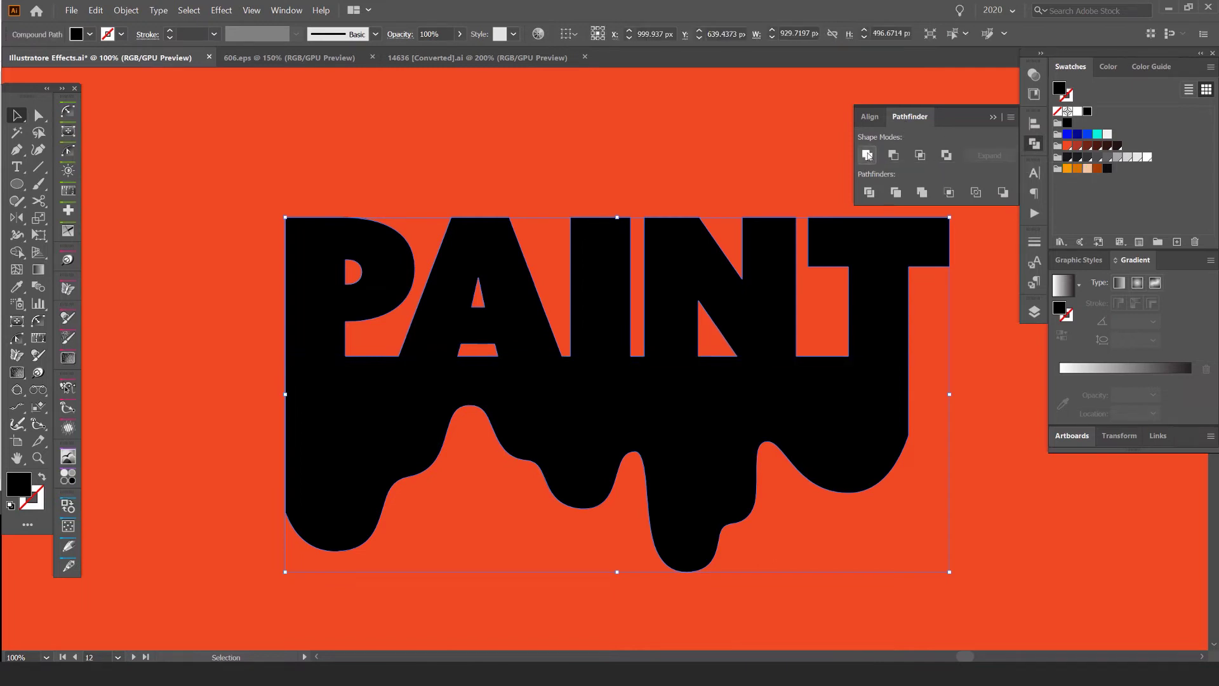
left_click(1034, 143)
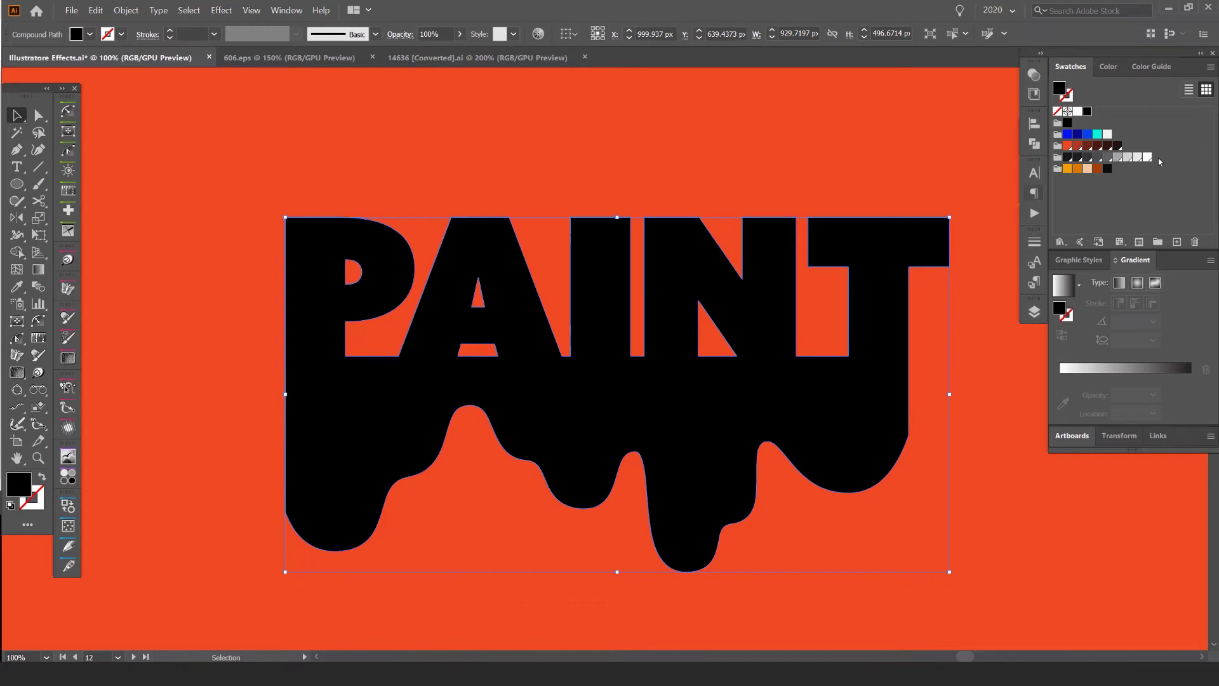
Step: Try cyan, orange and dark red swatch fills on the united PAINT shape and return its fill to black
left_click(1097, 134)
left_click(935, 127)
key("ctrl+z")
left_click(1097, 168)
left_click(776, 146)
scroll(776, 146, "down", 2)
key("ctrl+z")
left_click(1077, 168)
left_click(1067, 168)
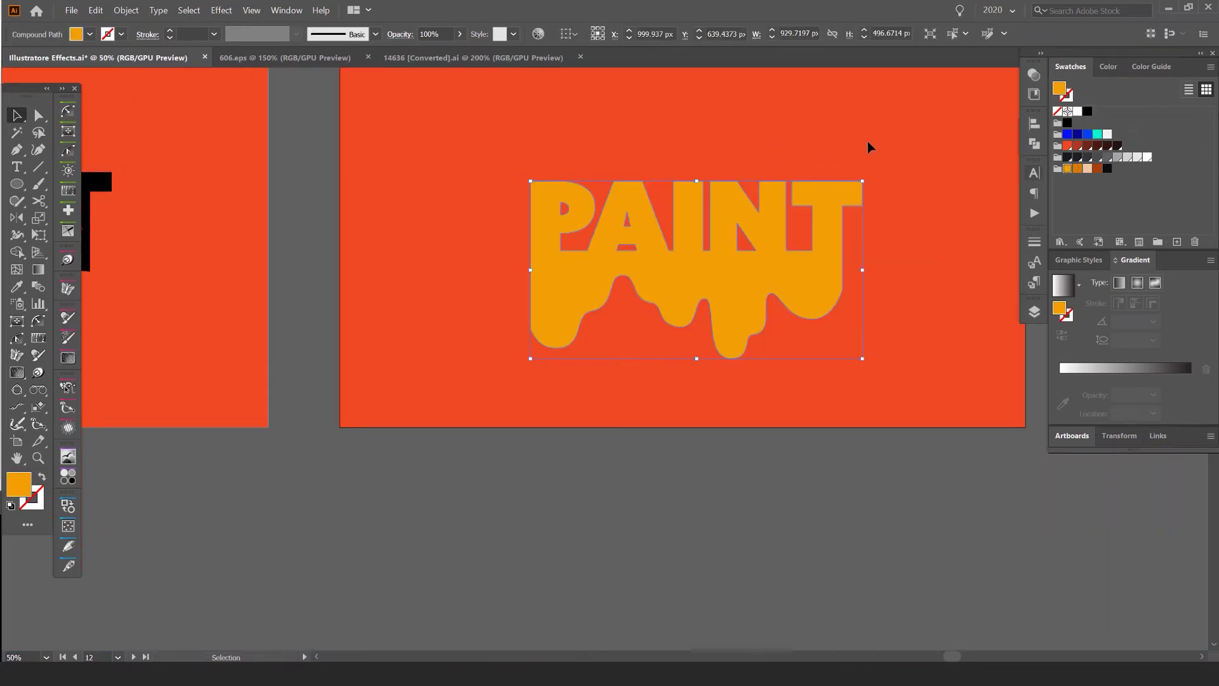
scroll(871, 150, "up", 2)
left_click(1087, 145)
left_click(1097, 145)
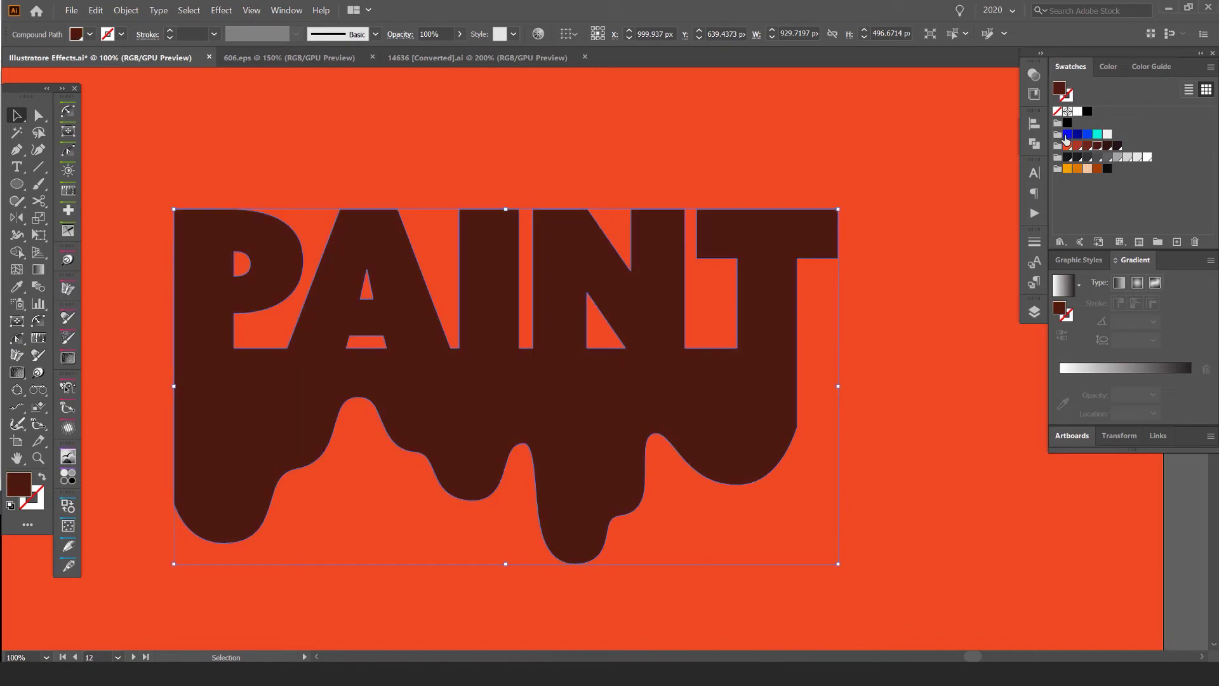
left_click(1066, 124)
scroll(758, 161, "down", 3)
left_click(758, 161)
scroll(622, 245, "up", 3)
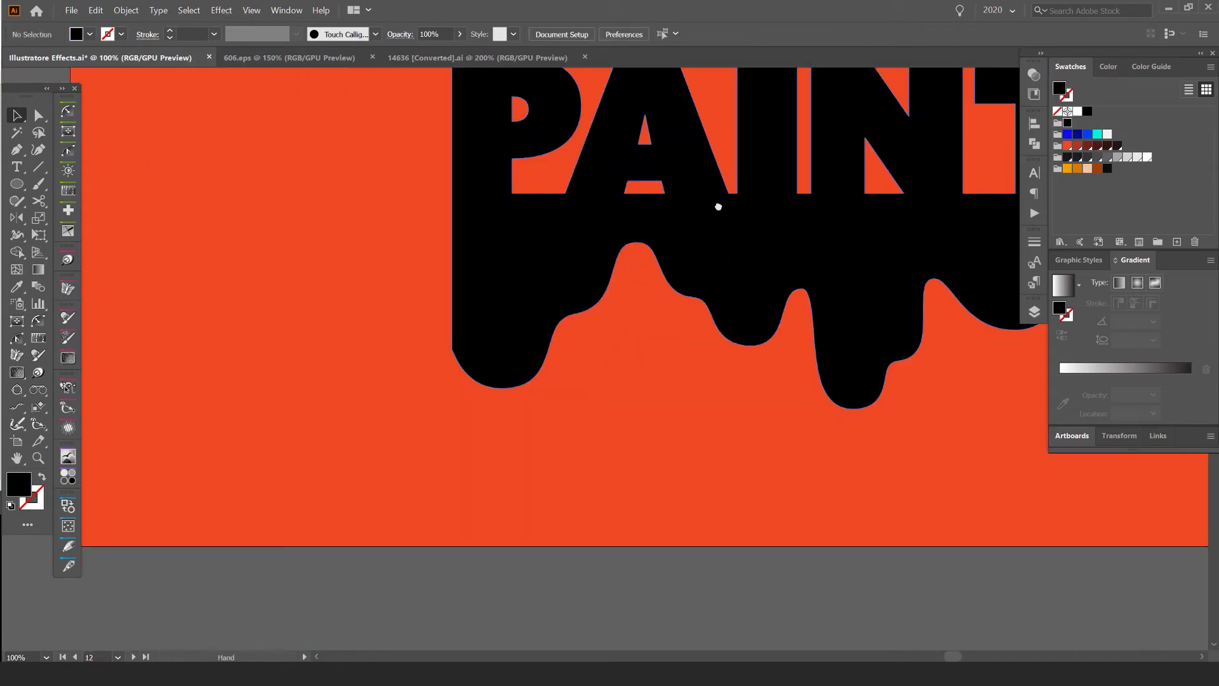
Step: Fill in the triangular hole and the lower gap of the letter A with the Shape Builder
scroll(624, 261, "down", 2)
scroll(412, 295, "up", 1)
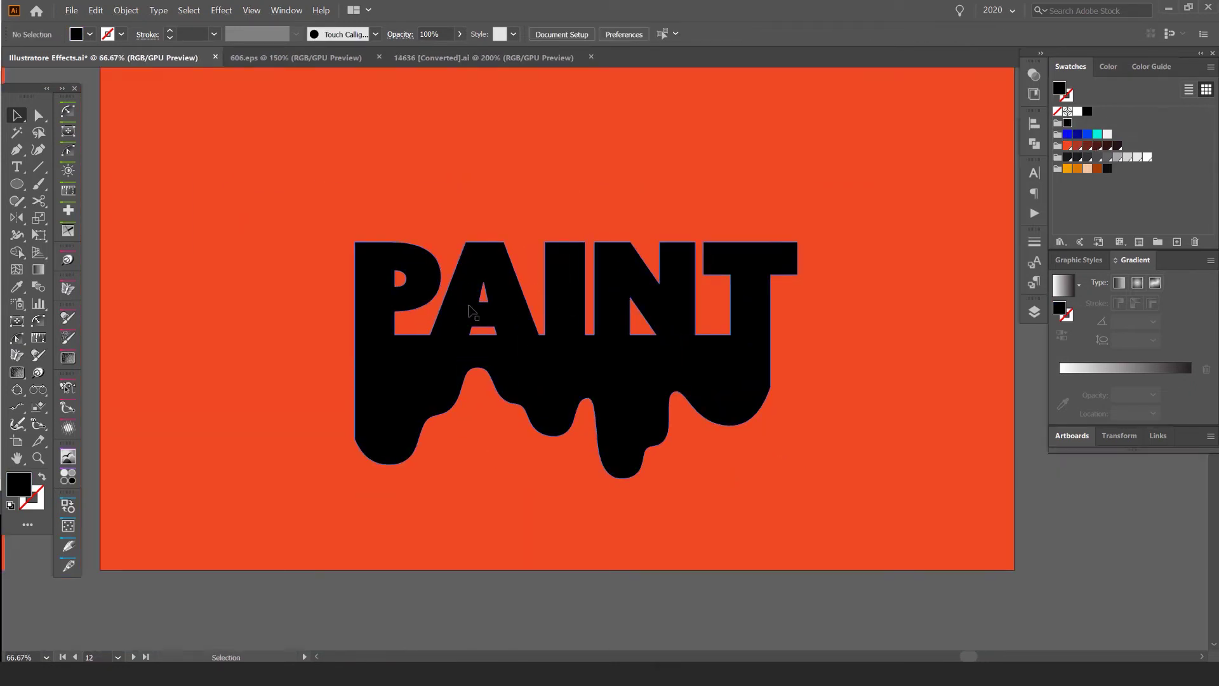
scroll(488, 279, "up", 2)
left_click(514, 224)
scroll(514, 223, "down", 2)
scroll(381, 226, "up", 3)
key("shift+m")
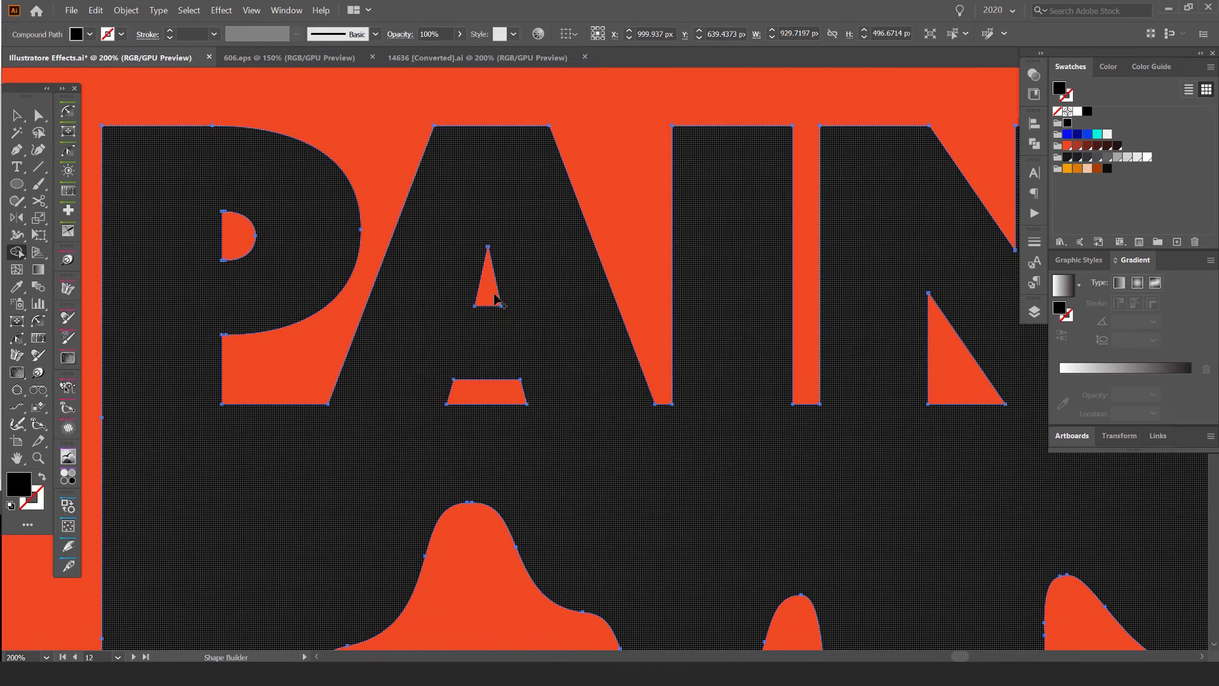
scroll(483, 279, "up", 1)
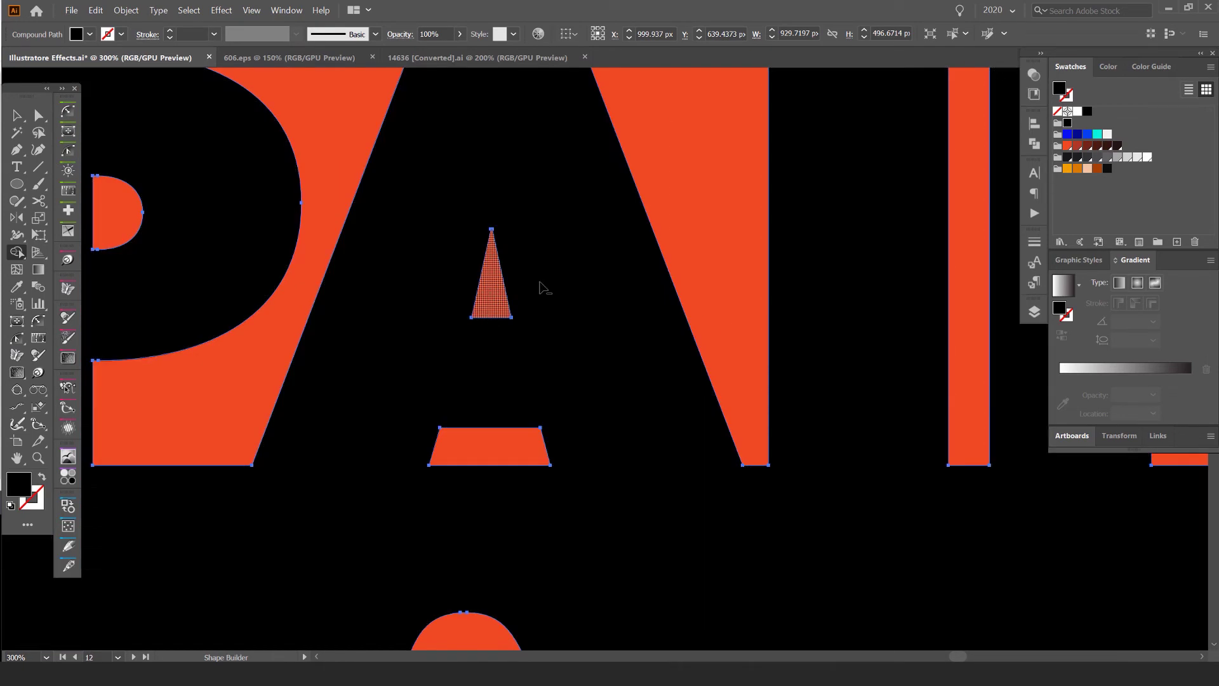
scroll(539, 282, "down", 4)
scroll(511, 322, "up", 3)
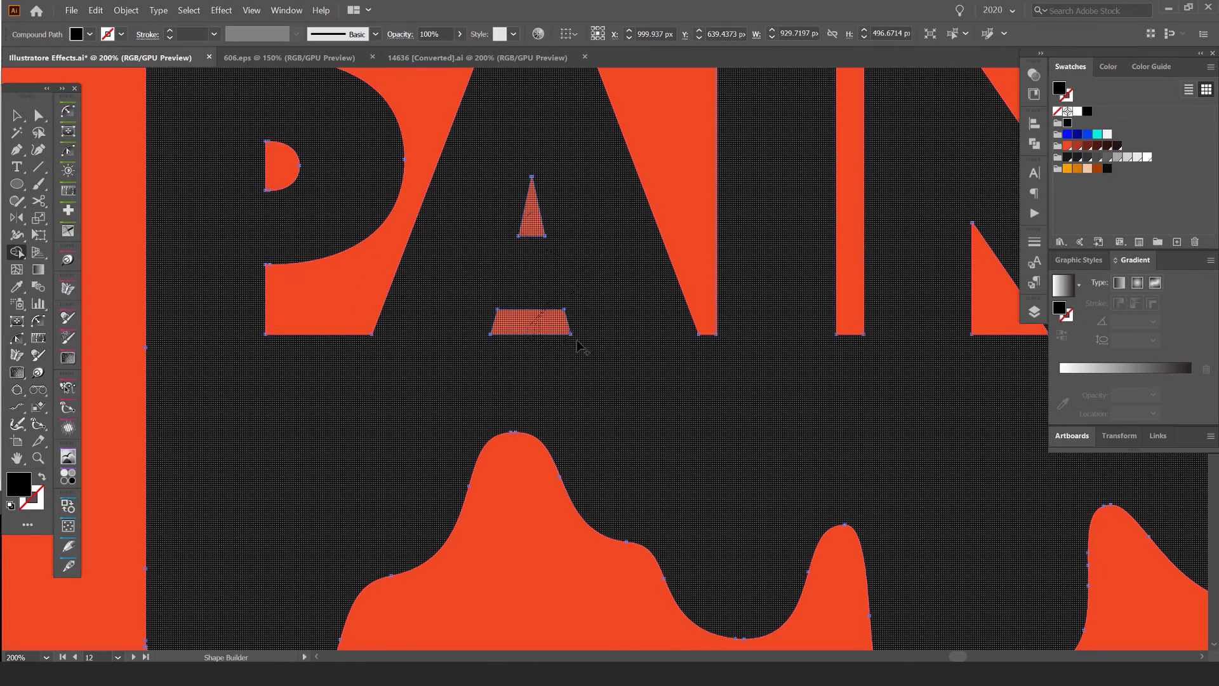
left_click_drag(587, 314, 579, 269)
Step: Fill in the enclosed gap of the N and the hole of the P with the Shape Builder
key("ctrl+1")
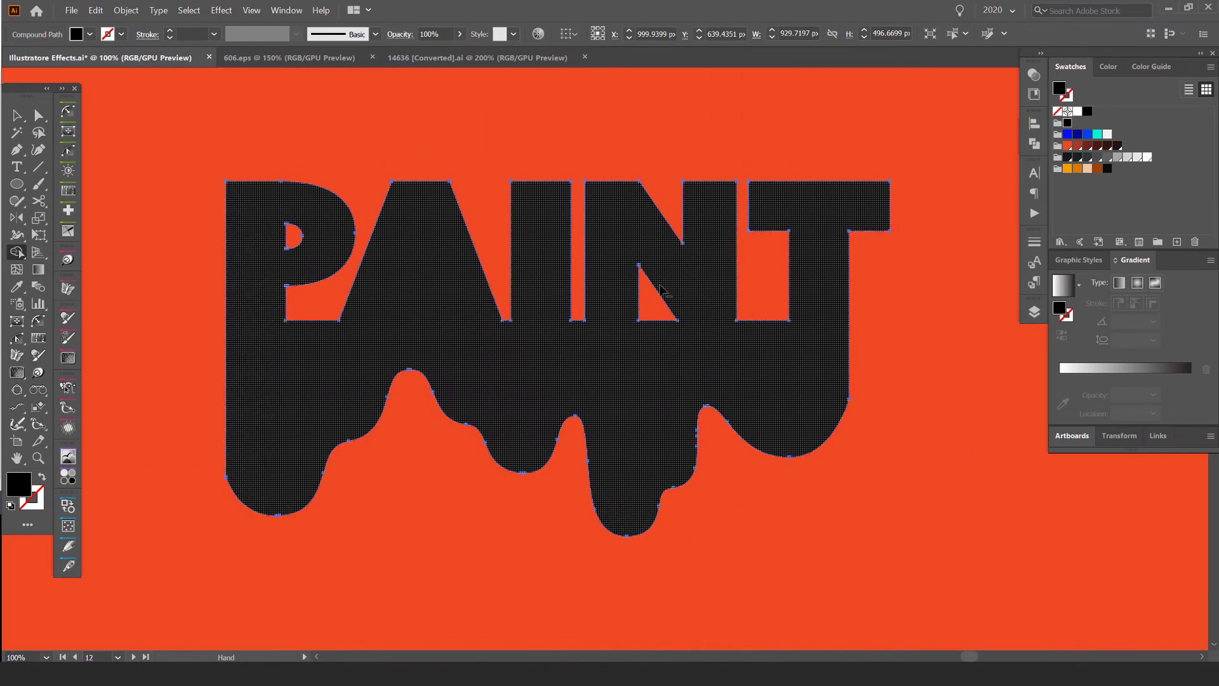
scroll(660, 287, "up", 2)
left_click_drag(639, 321, 494, 432)
scroll(775, 288, "down", 2)
scroll(473, 240, "up", 3)
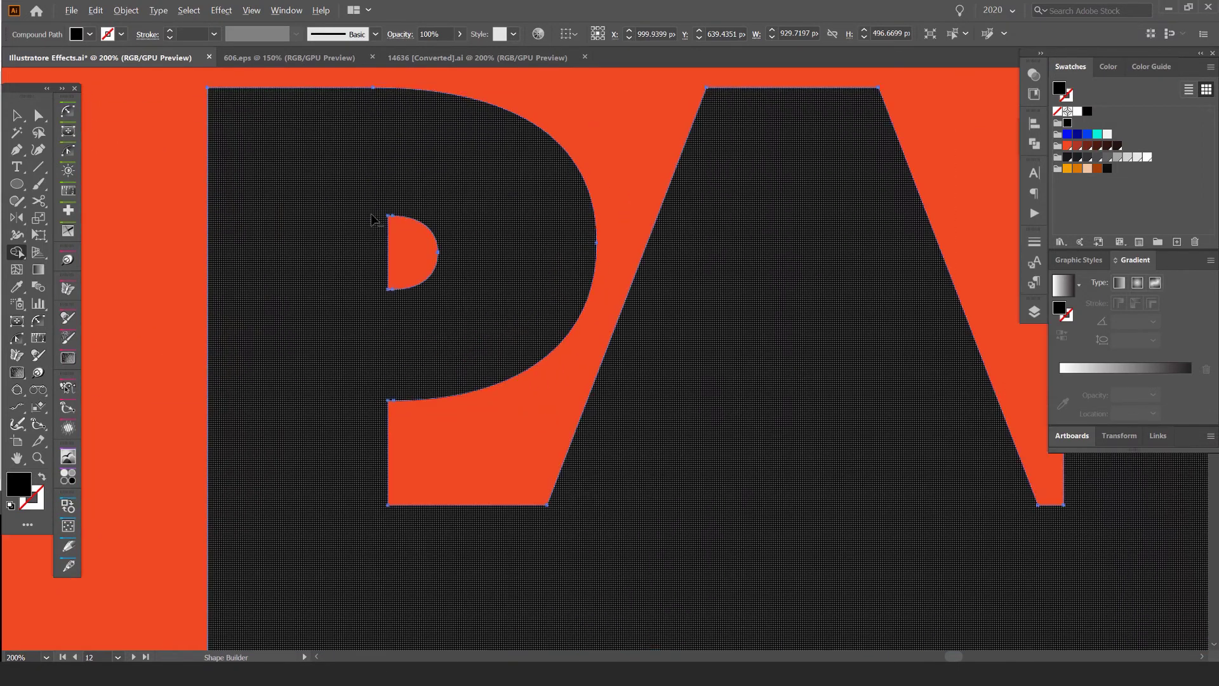
left_click(390, 283)
key("ctrl+0")
key("v")
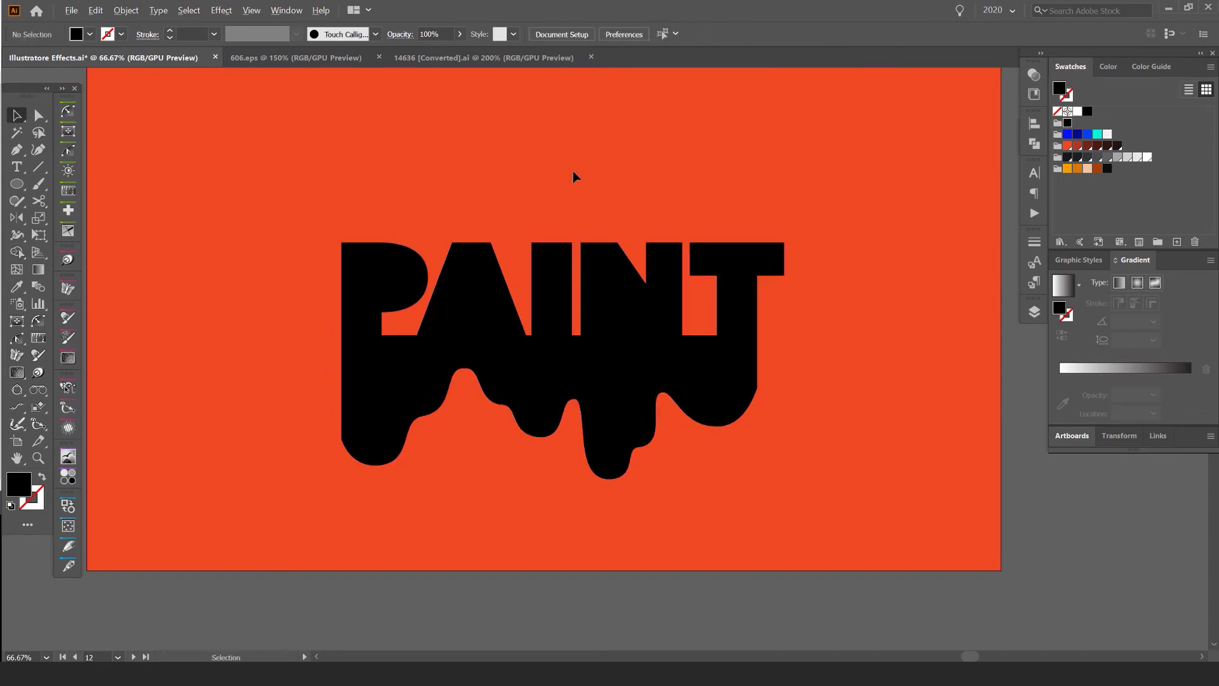
scroll(573, 176, "down", 2)
scroll(603, 191, "up", 1)
left_click(565, 283)
scroll(566, 283, "up", 2)
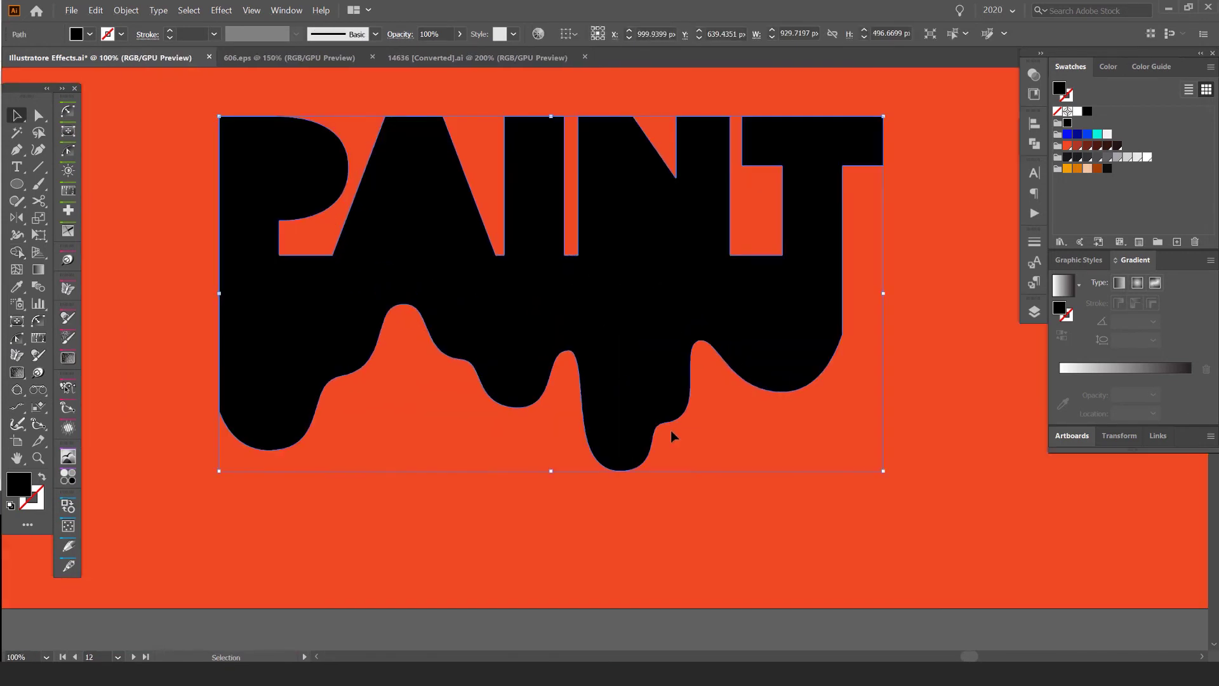
scroll(672, 437, "down", 1)
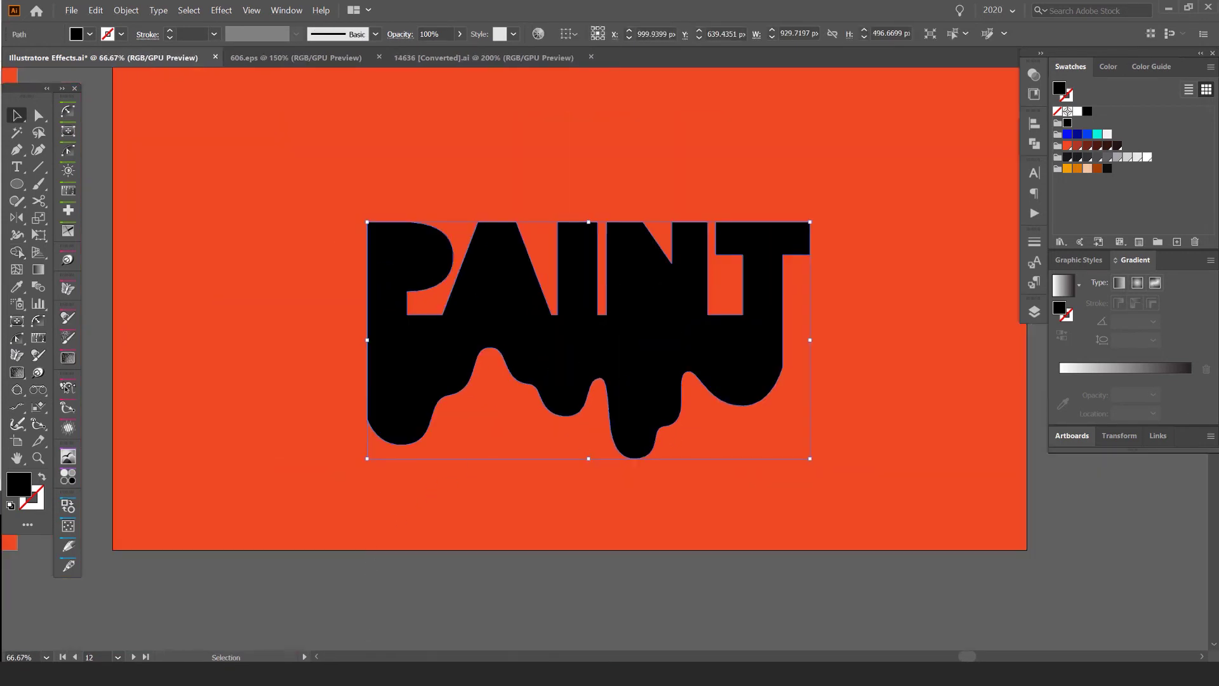
Step: Place the Painted Wall texture from the Rough texture folder into the Illustrator document, over the PAINT lettering
key("alt+Tab")
scroll(825, 190, "down", 1)
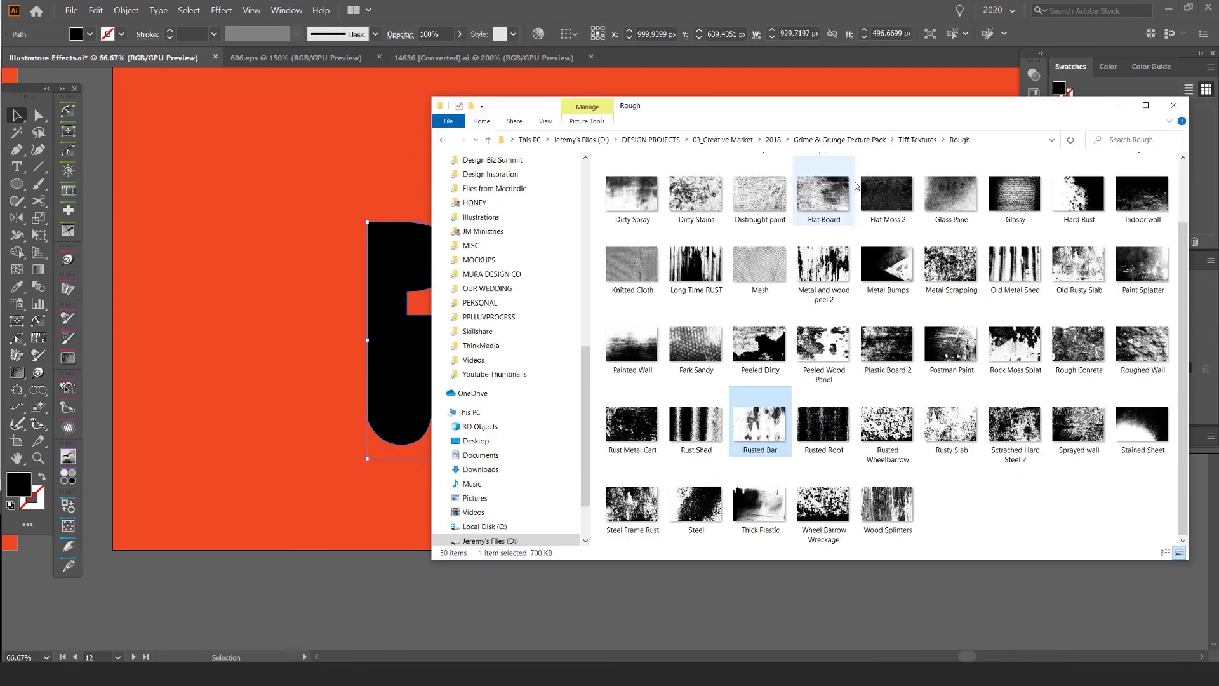
left_click_drag(879, 117, 980, 115)
left_click(760, 205)
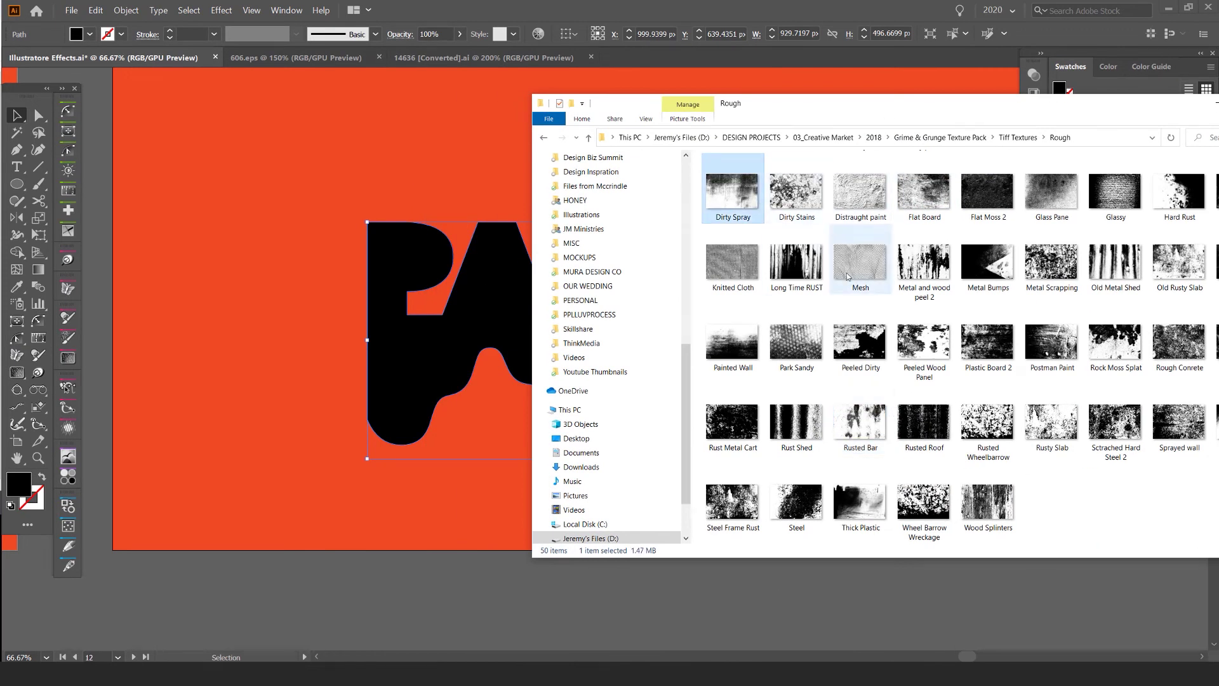
left_click(741, 350)
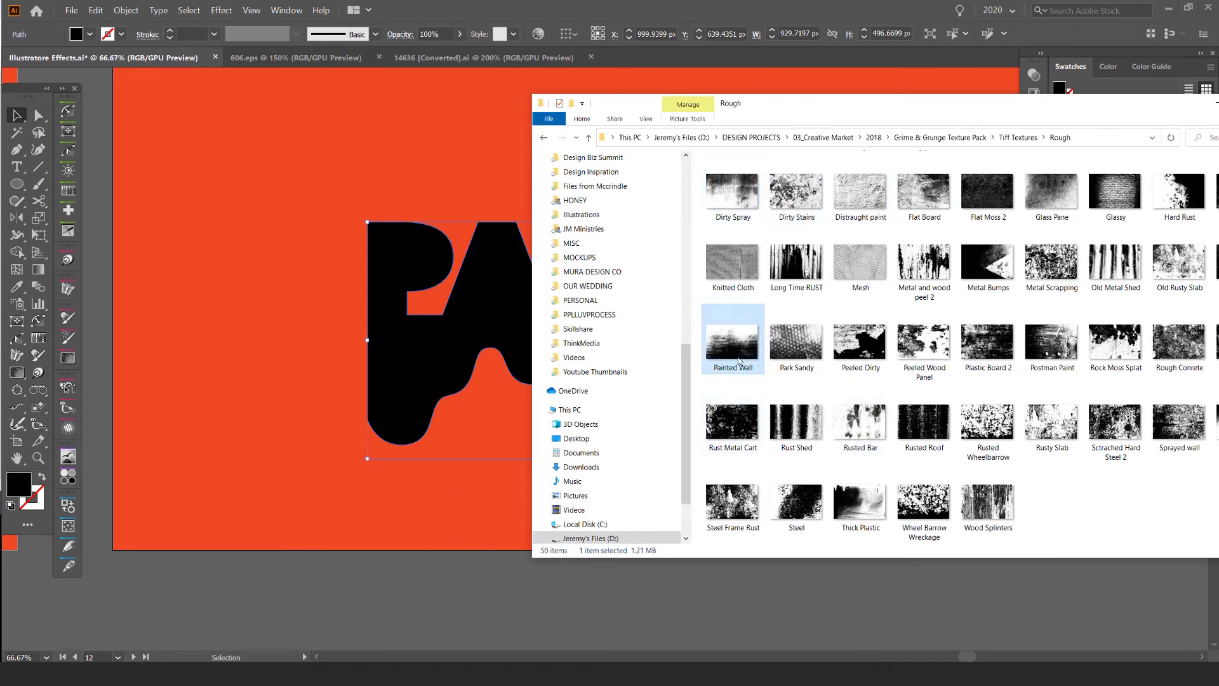
mouse_move(744, 345)
left_mouse_down()
mouse_move(281, 473)
mouse_move(249, 469)
left_mouse_up()
mouse_move(388, 546)
left_mouse_down()
mouse_move(696, 363)
mouse_move(688, 478)
mouse_move(697, 444)
left_mouse_up()
scroll(854, 438, "down", 2)
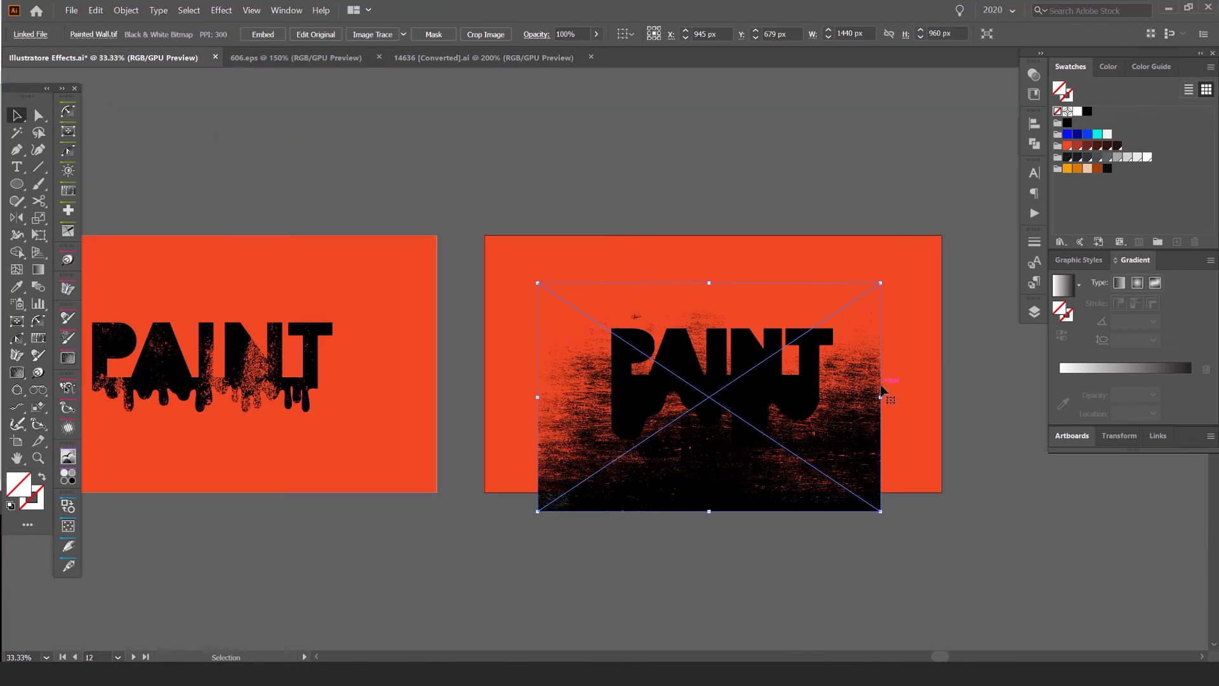
Step: Recolour the Painted Wall texture with the background's orange-red swatch and shift it down over the paint drips
left_click_drag(879, 393, 1008, 370)
key("ctrl+z")
left_click_drag(783, 306, 743, 296)
scroll(732, 307, "up", 2)
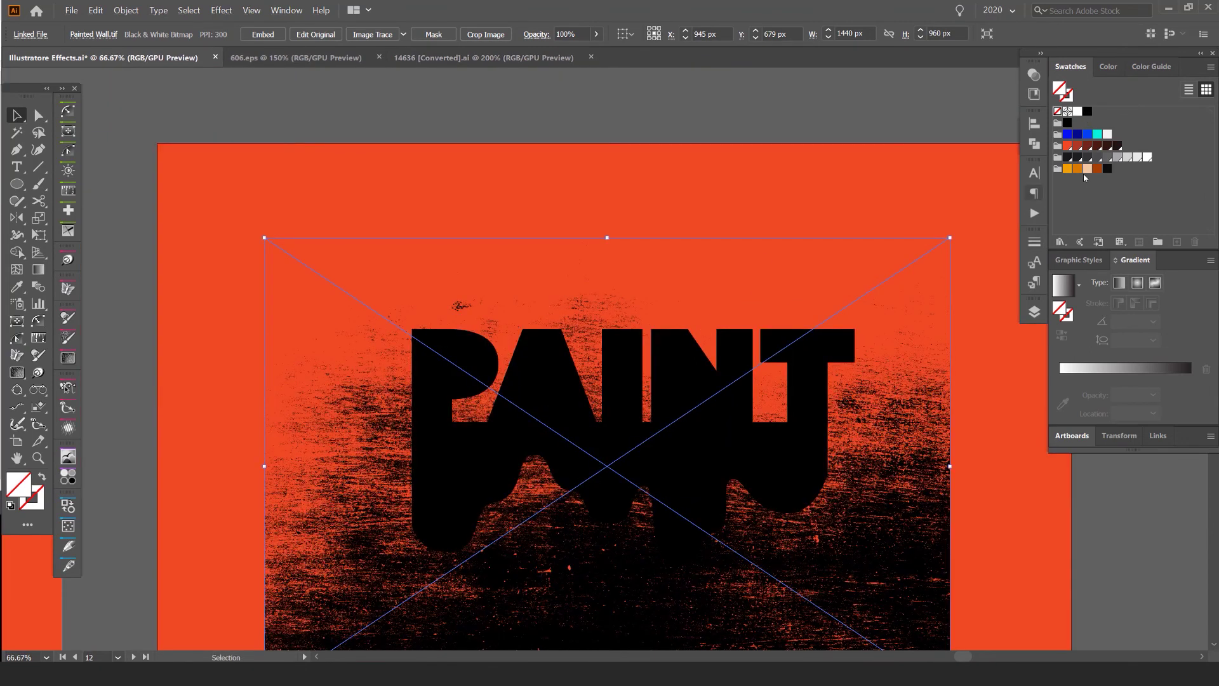
left_click(1067, 146)
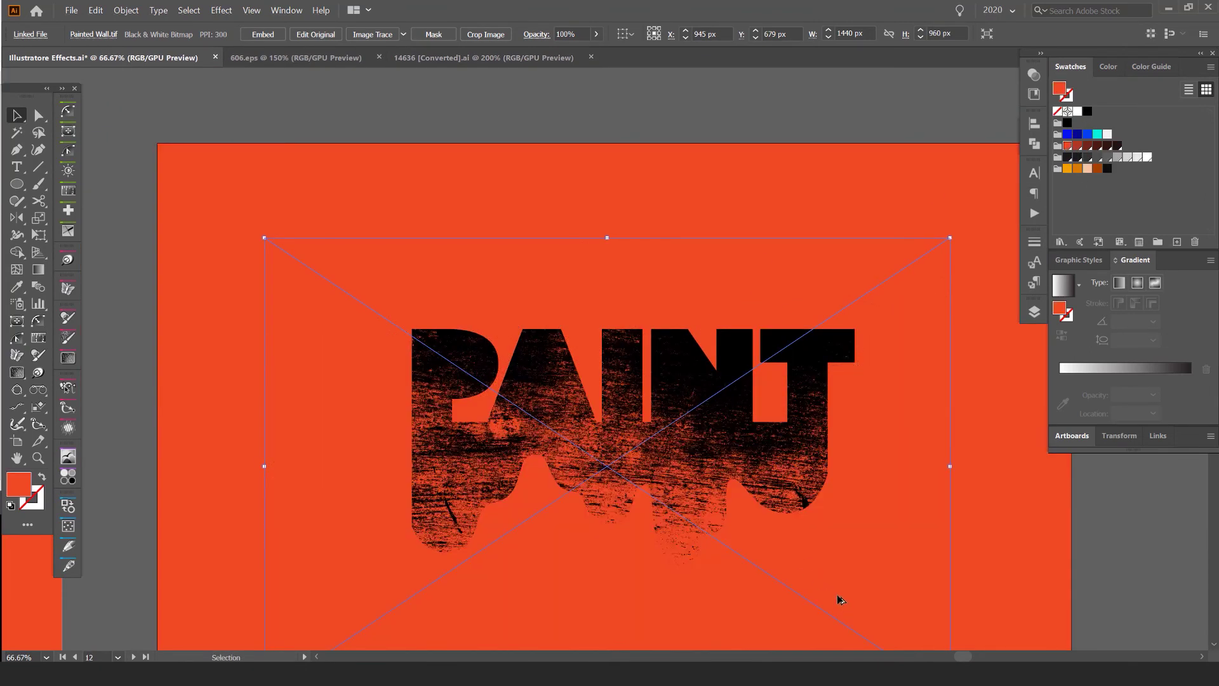
left_click_drag(846, 608, 797, 491)
scroll(783, 425, "down", 2)
key("ctrl+shift+a")
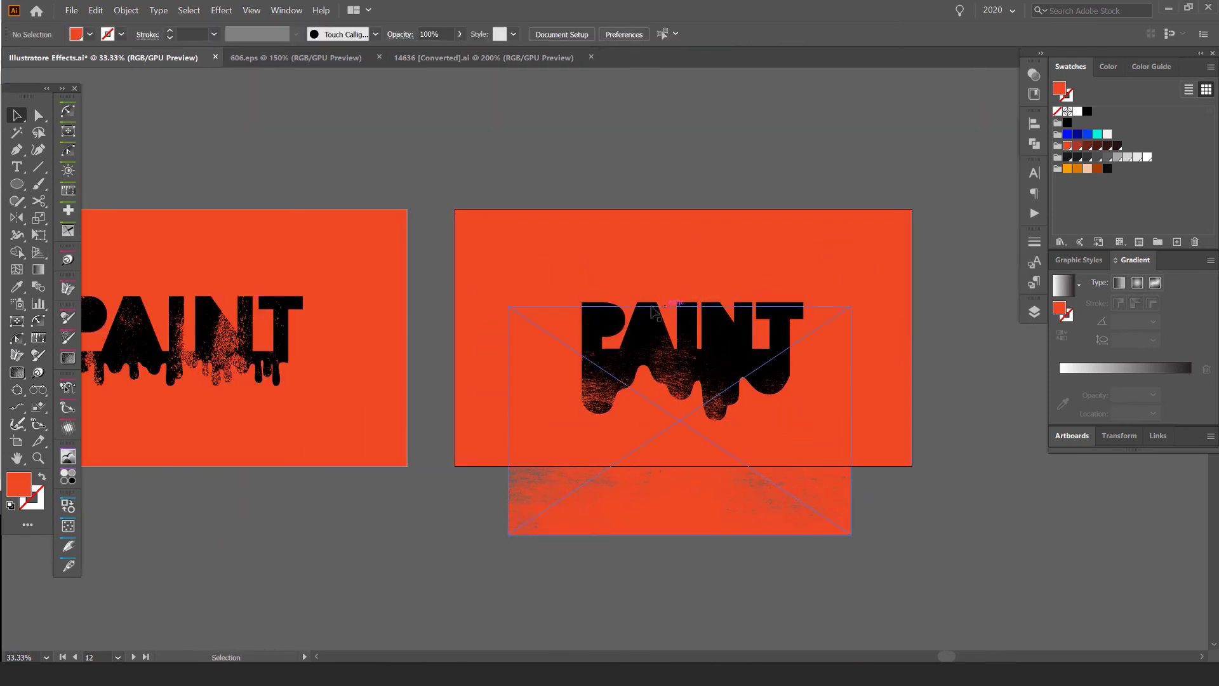
Step: Draw a rectangle around the PAINT lettering and its drips and use it as a clipping mask for the texture
key("m")
left_click_drag(547, 276, 862, 446)
key("v")
left_click(775, 524, "shift")
key("ctrl+7")
key("ctrl+shift+a")
Step: Move the PAINT shape and masked texture together up towards the artboard's centre, and hide the interface panels to view the artwork
left_click_drag(739, 381, 742, 345)
key("ctrl+z")
left_click_drag(623, 433, 703, 370)
mouse_move(703, 369)
left_mouse_down()
mouse_move(713, 344)
mouse_move(586, 324)
left_mouse_up()
left_click(822, 182)
scroll(657, 311, "up", 2)
key("Tab")
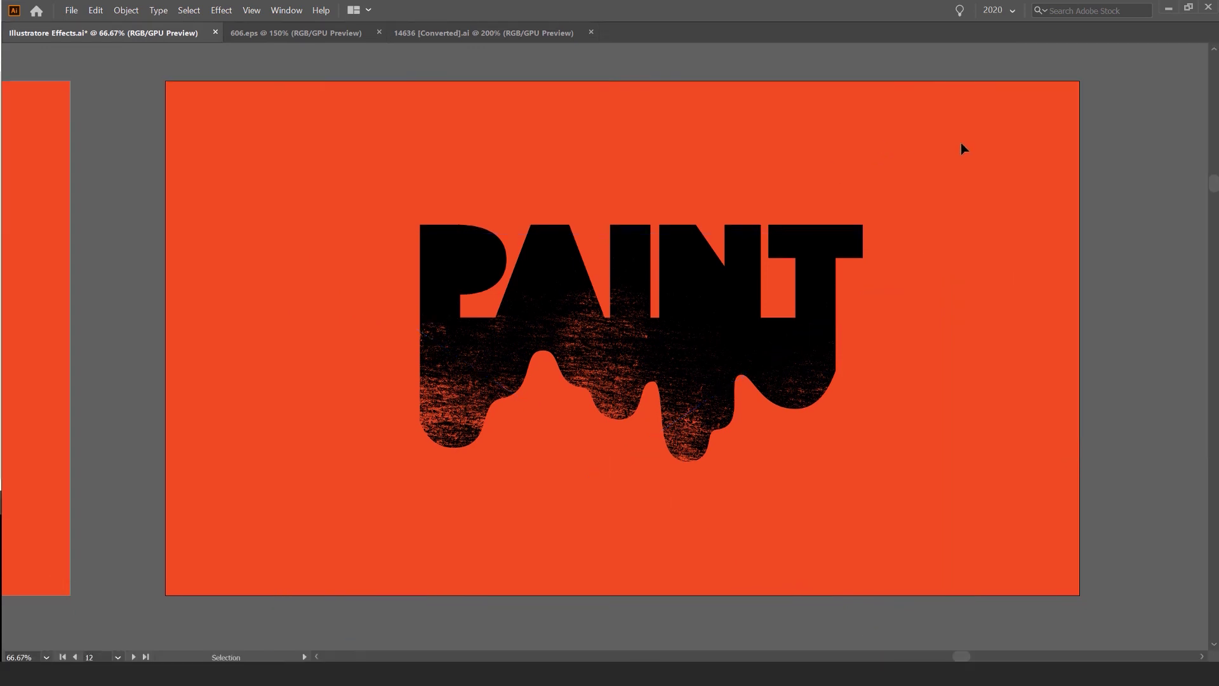
left_click_drag(1023, 162, 1009, 169)
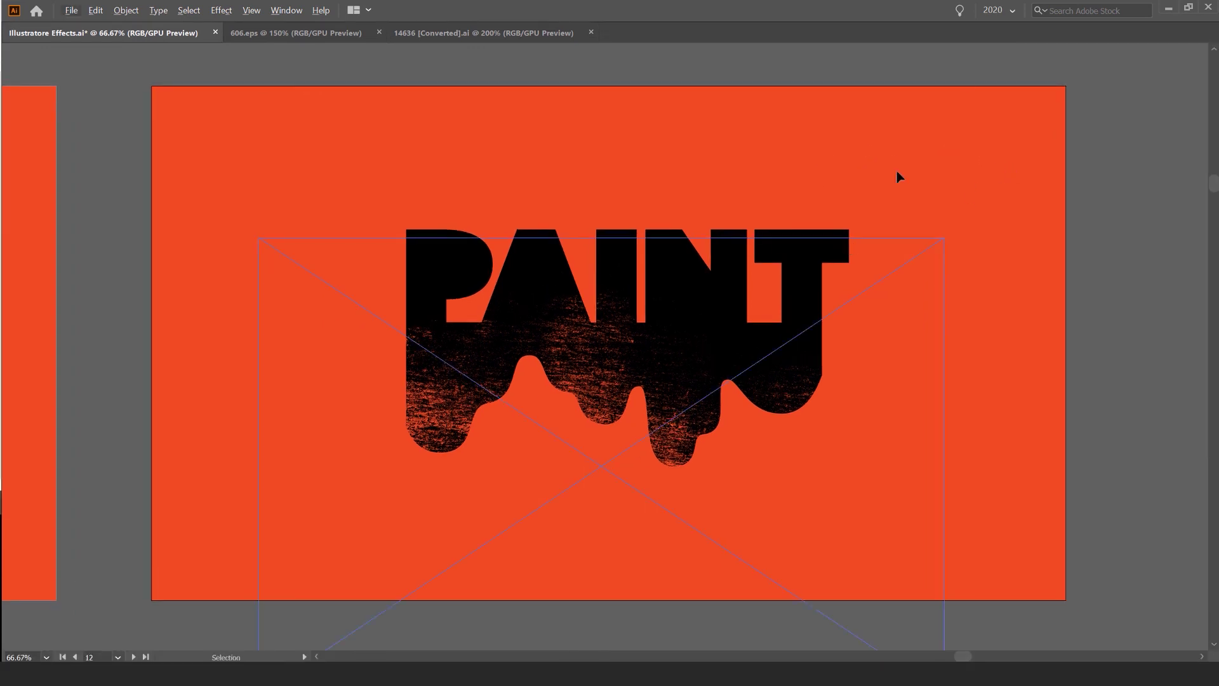